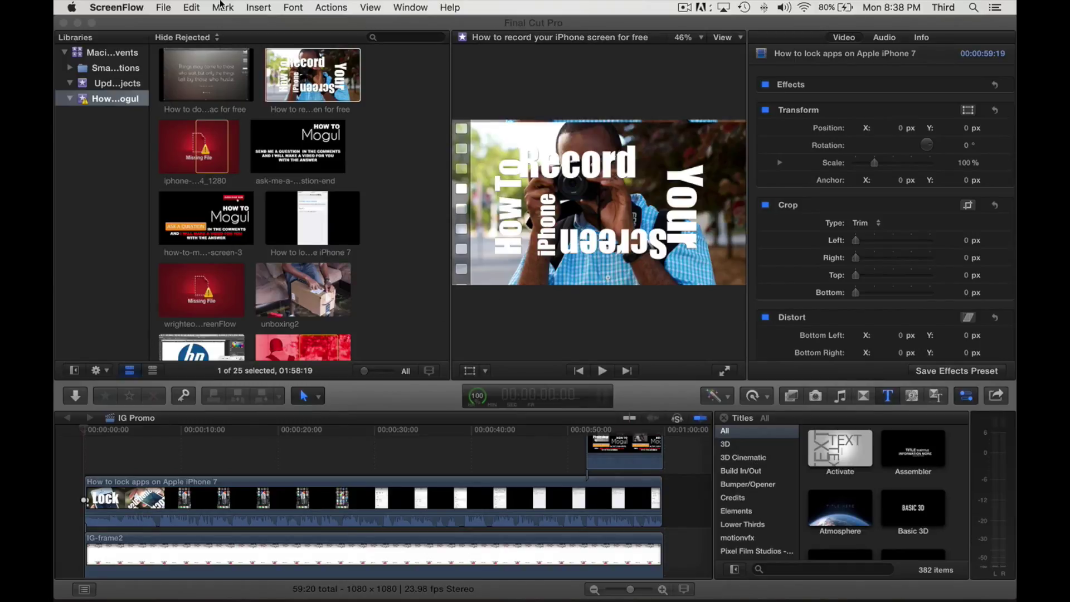
Start a new Final Cut Pro project named 'ig promo test'
{"action": "left_click", "coordinate": [170, 23]}
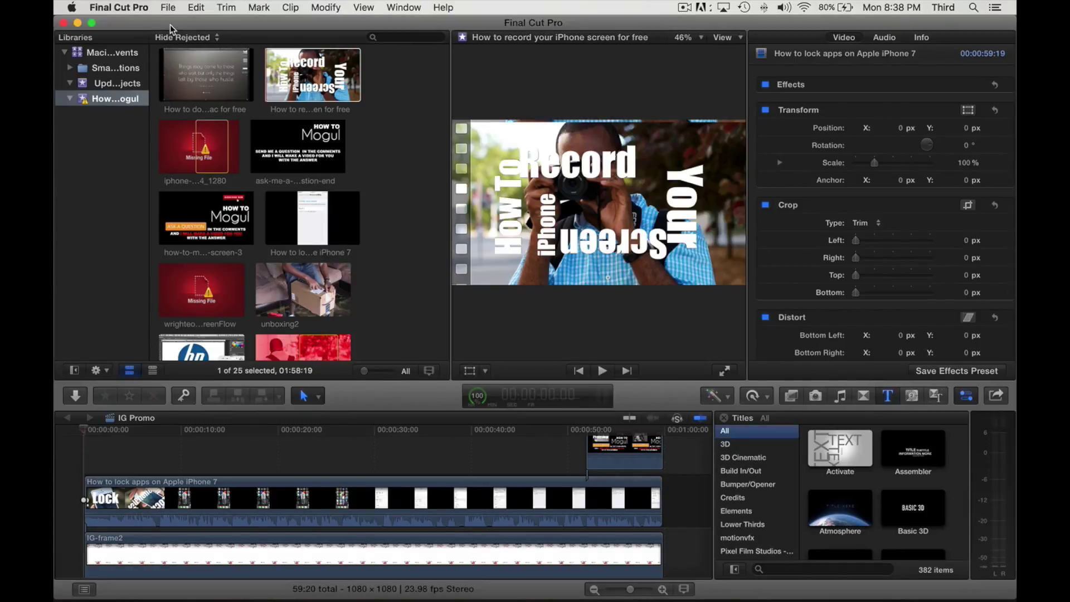
{"action": "left_click", "coordinate": [167, 7]}
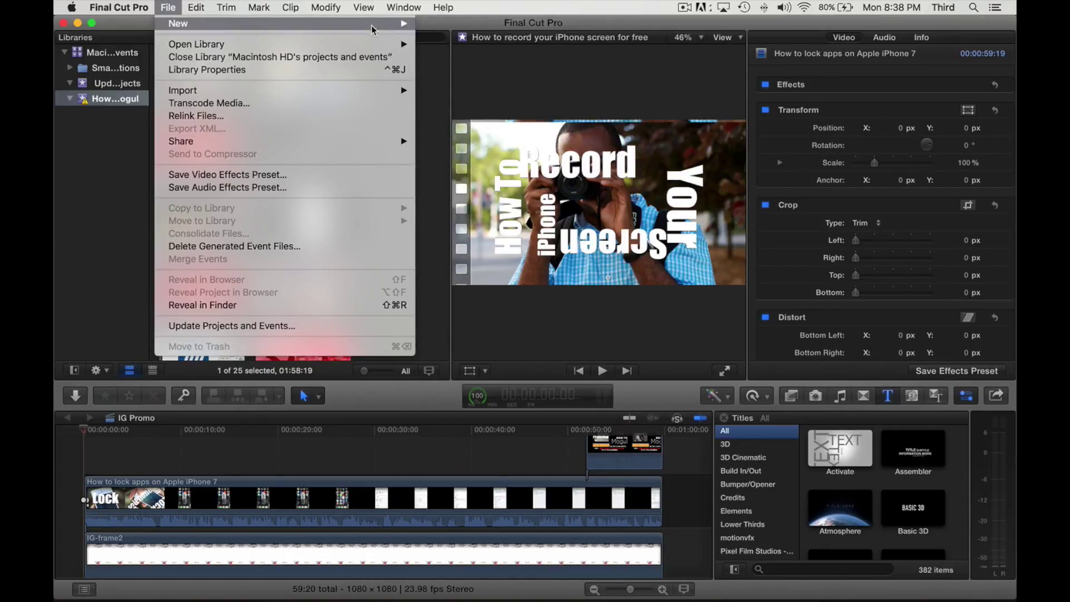
{"action": "mouse_move", "coordinate": [375, 26]}
{"action": "left_click", "coordinate": [435, 27]}
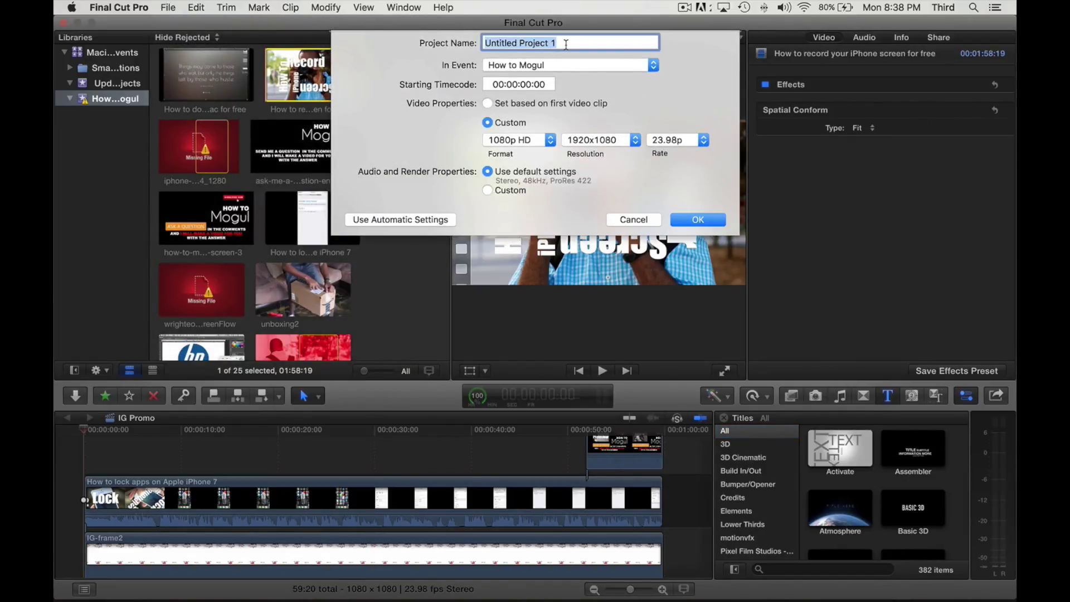
{"action": "type", "text": "i"}
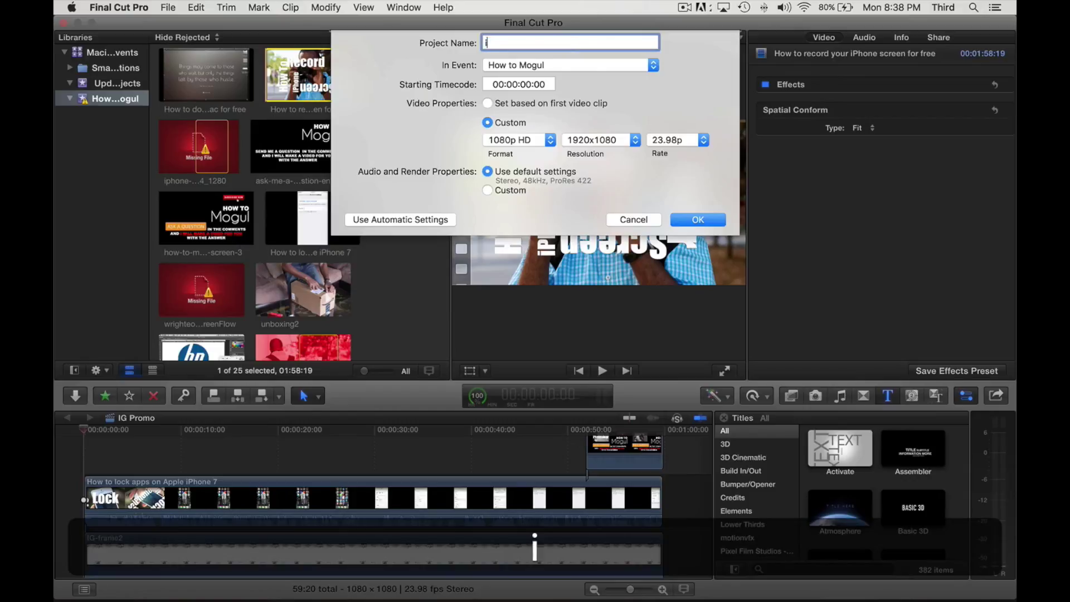
{"action": "type", "text": "g prom"}
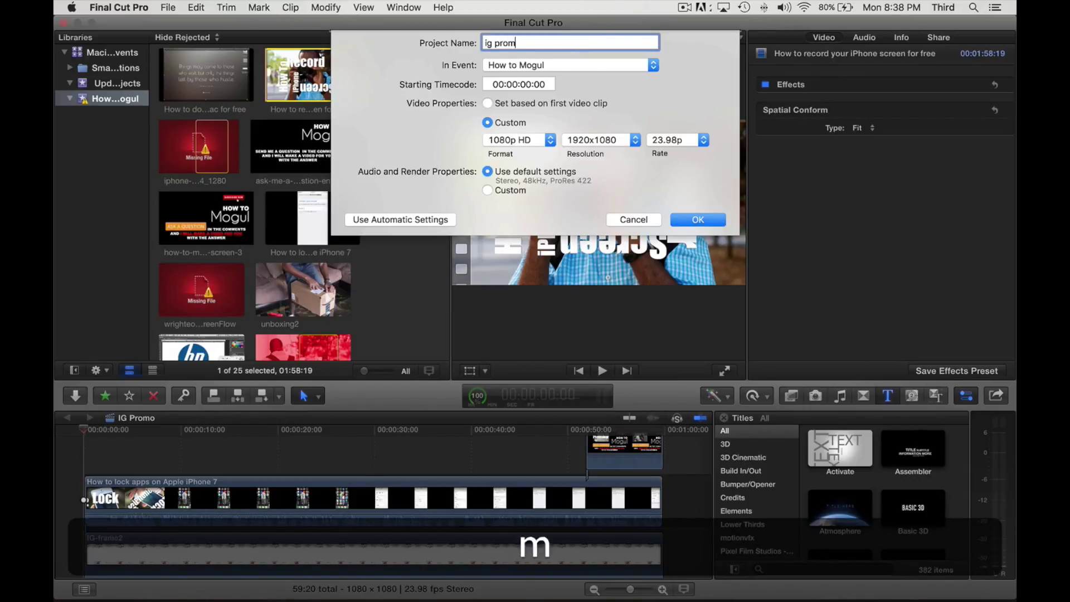
{"action": "type", "text": "o test"}
Set the project format to Custom with width 1080 and create the 1080×1080 project
{"action": "left_click", "coordinate": [509, 141]}
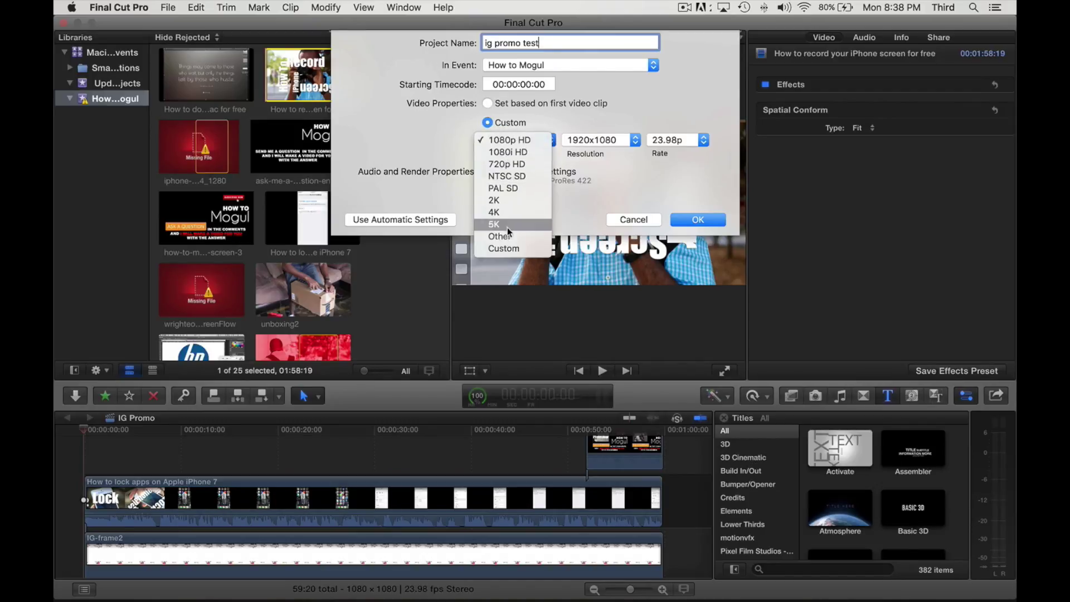
{"action": "left_click", "coordinate": [506, 247]}
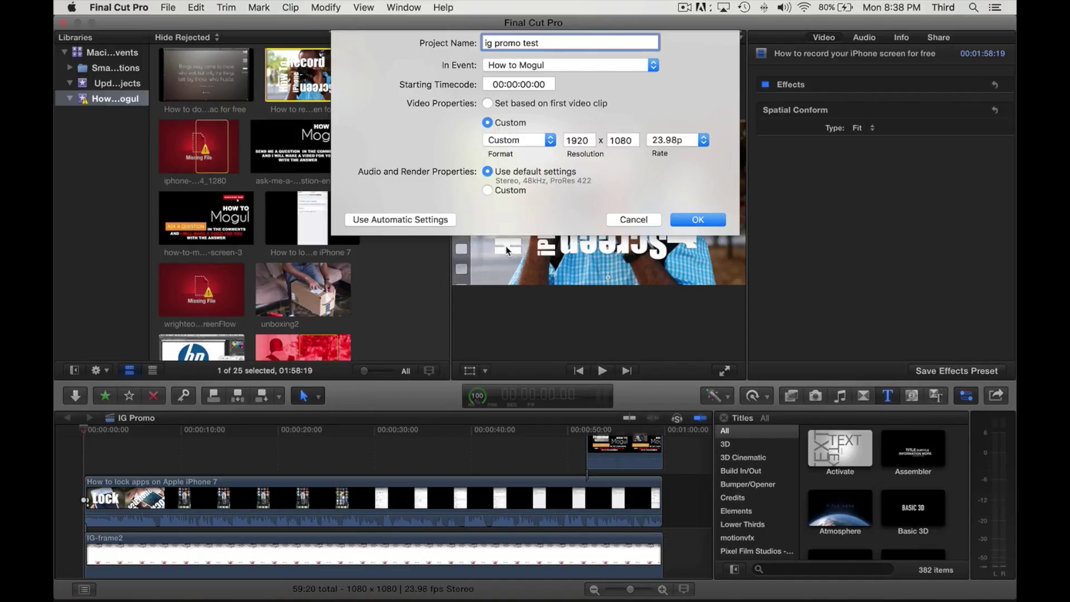
{"action": "left_click", "coordinate": [574, 140]}
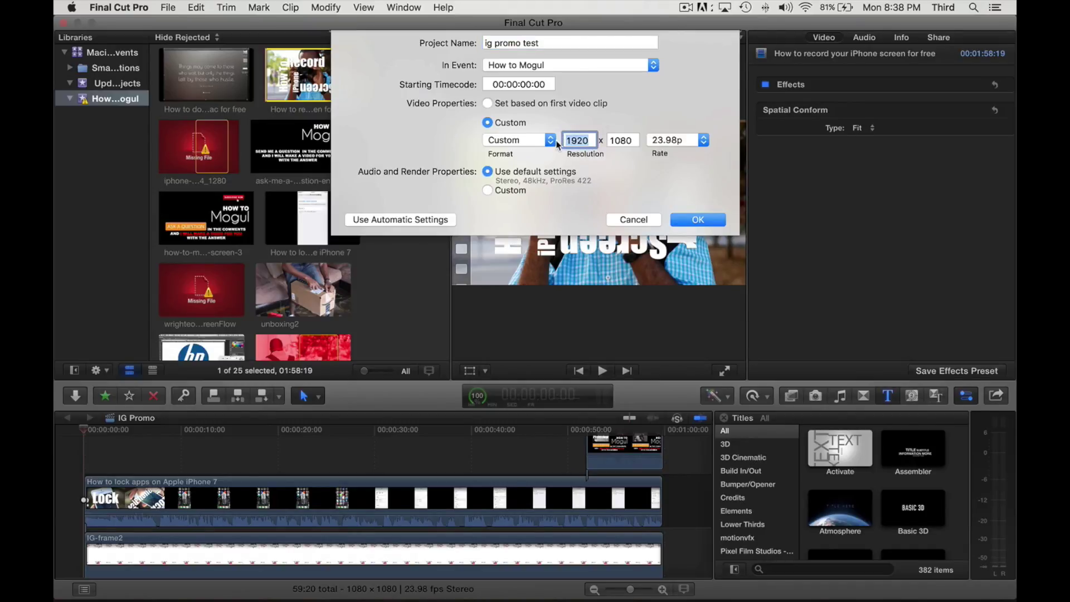
{"action": "type", "text": "1080"}
{"action": "key", "text": "BackSpace"}
{"action": "key", "text": "BackSpace"}
{"action": "key", "text": "BackSpace"}
{"action": "key", "text": "BackSpace"}
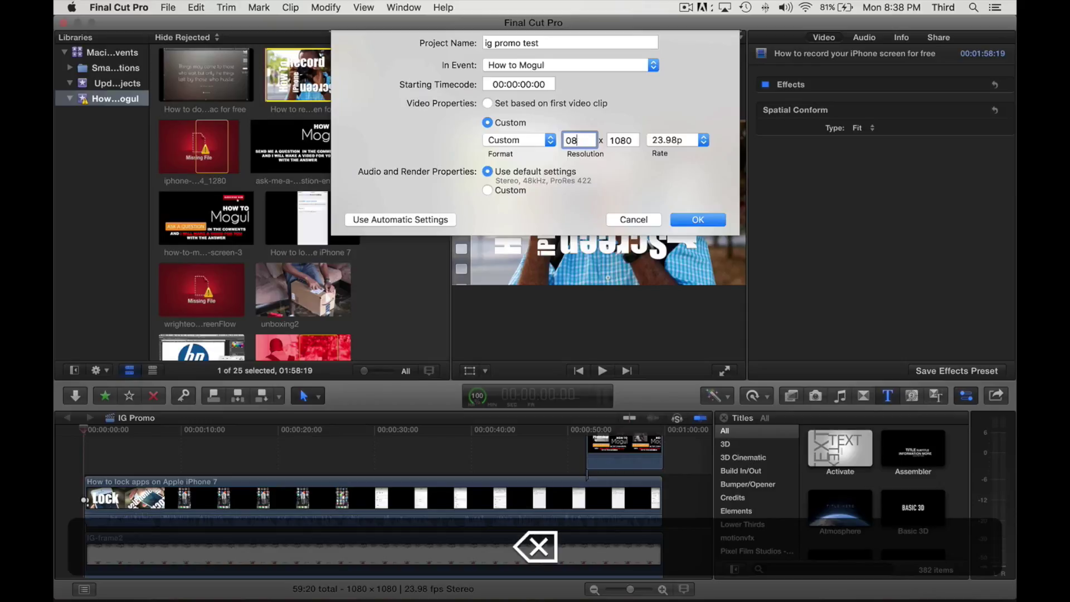
{"action": "type", "text": "1080"}
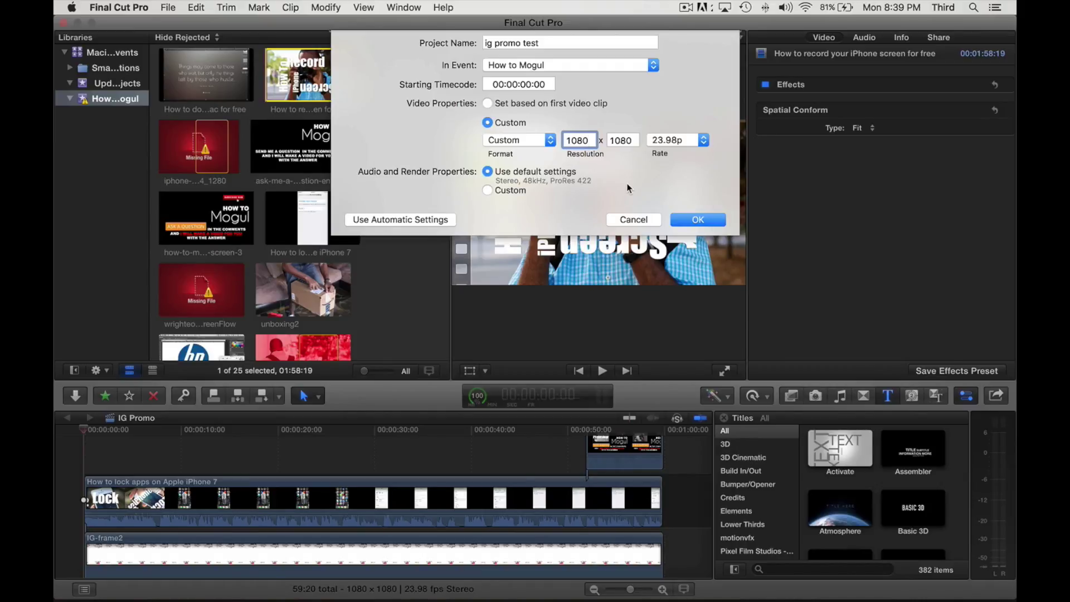
{"action": "left_click", "coordinate": [700, 220]}
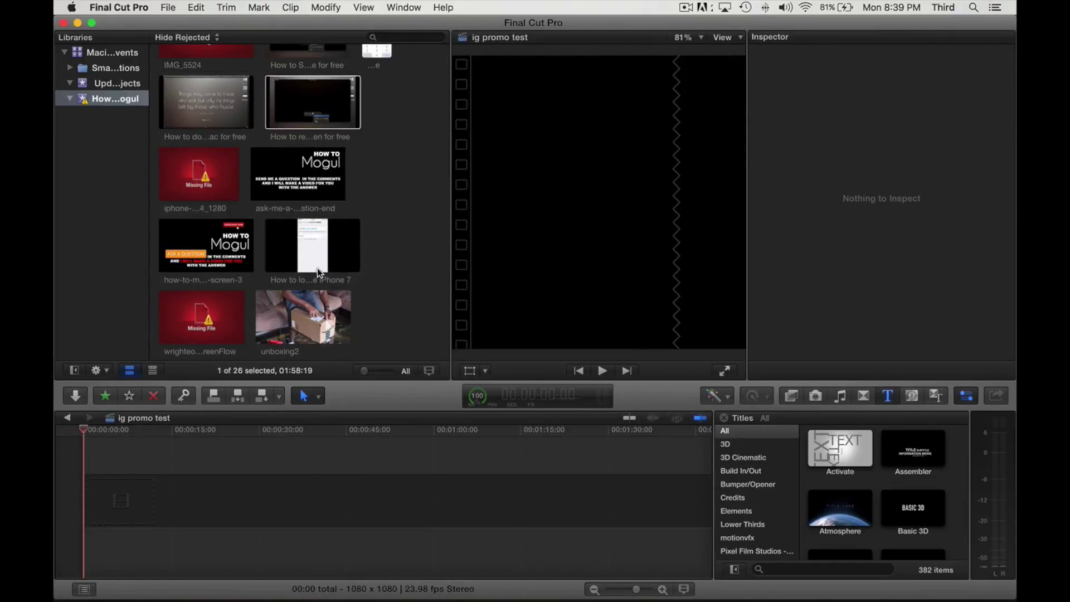
Place the 'How to record your iPhone screen for free' clip at the start of the ig promo test timeline
{"action": "scroll", "coordinate": [325, 232], "scroll_direction": "up", "scroll_amount": 5}
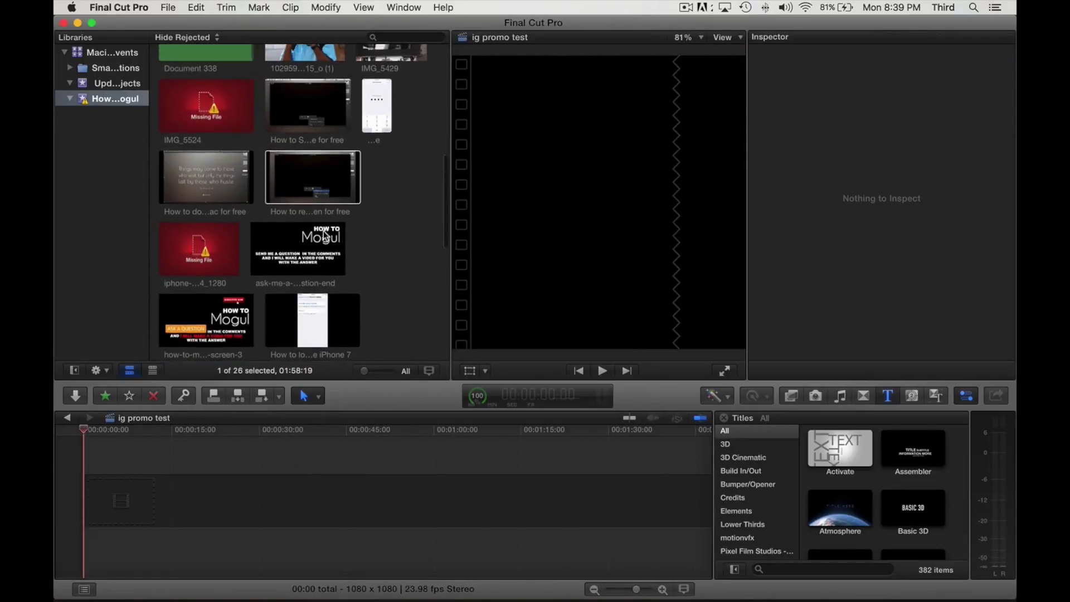
{"action": "left_click", "coordinate": [332, 237]}
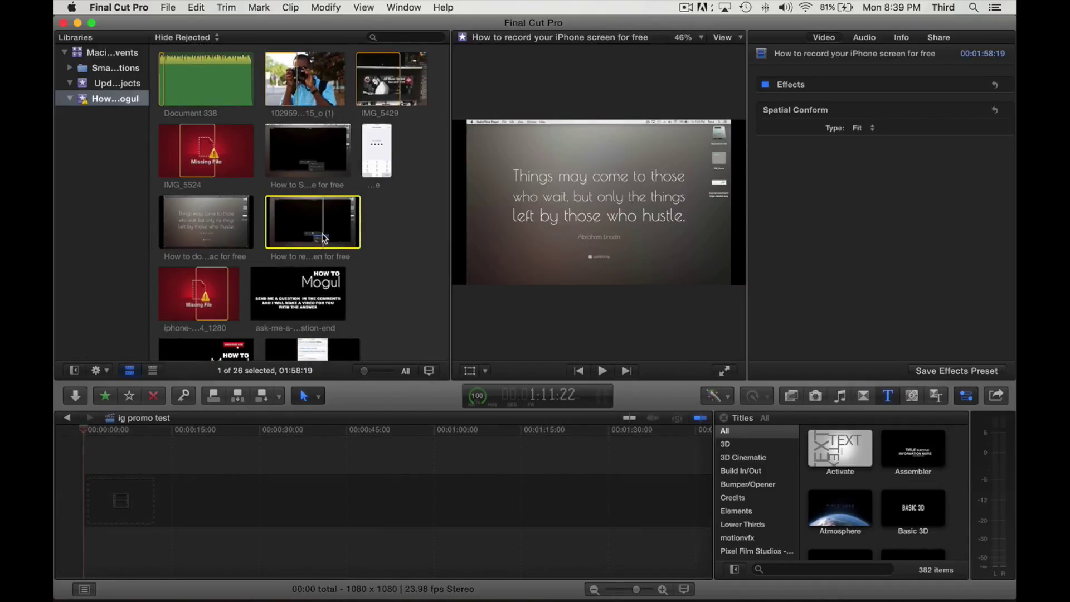
{"action": "left_click_drag", "start_coordinate": [324, 242], "coordinate": [84, 495]}
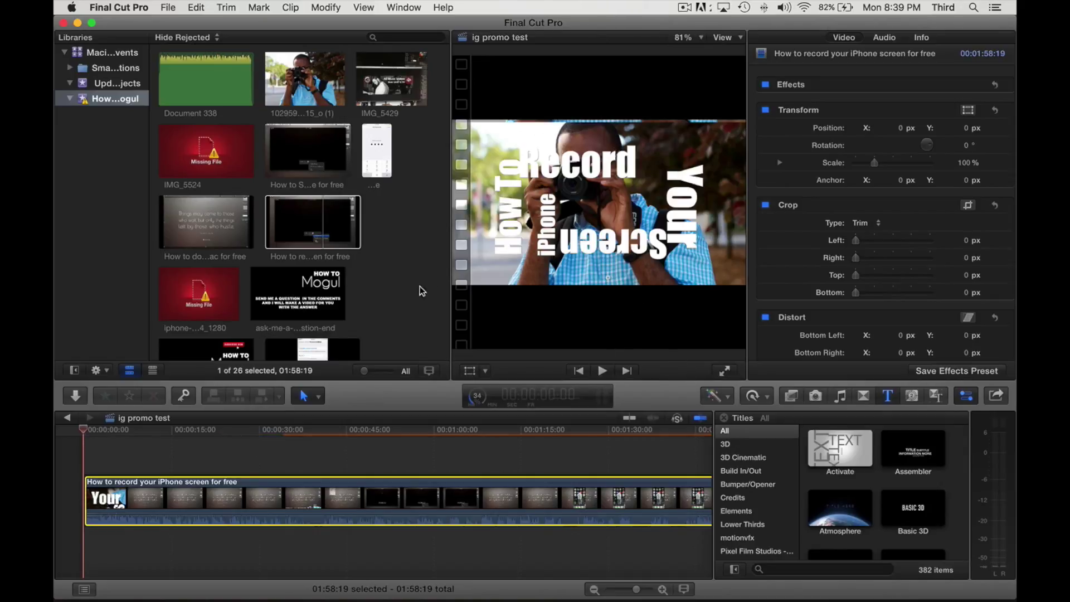
{"action": "scroll", "coordinate": [395, 310], "scroll_direction": "down", "scroll_amount": 5}
{"action": "scroll", "coordinate": [395, 311], "scroll_direction": "down", "scroll_amount": 1}
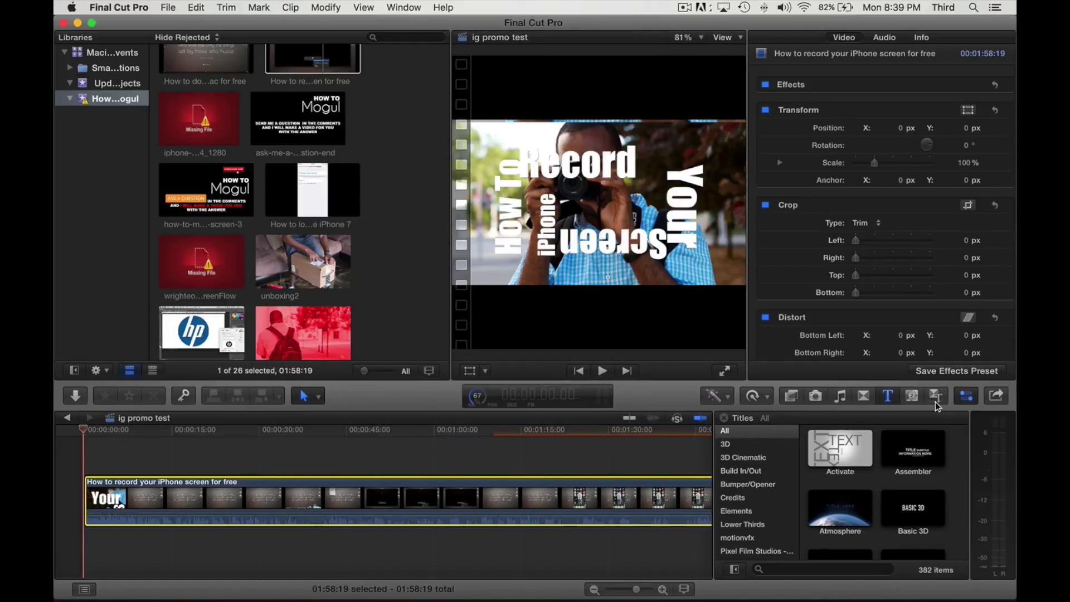
Add a Whites solid from the Solids generators beneath the main clip
{"action": "left_click", "coordinate": [865, 397]}
{"action": "left_click", "coordinate": [913, 400]}
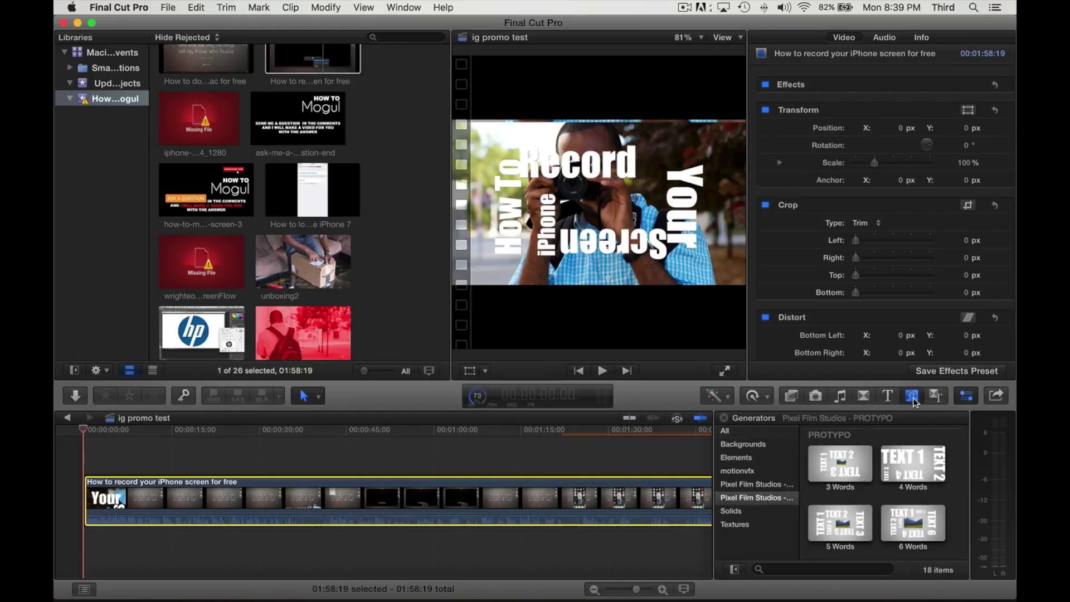
{"action": "left_click", "coordinate": [791, 398]}
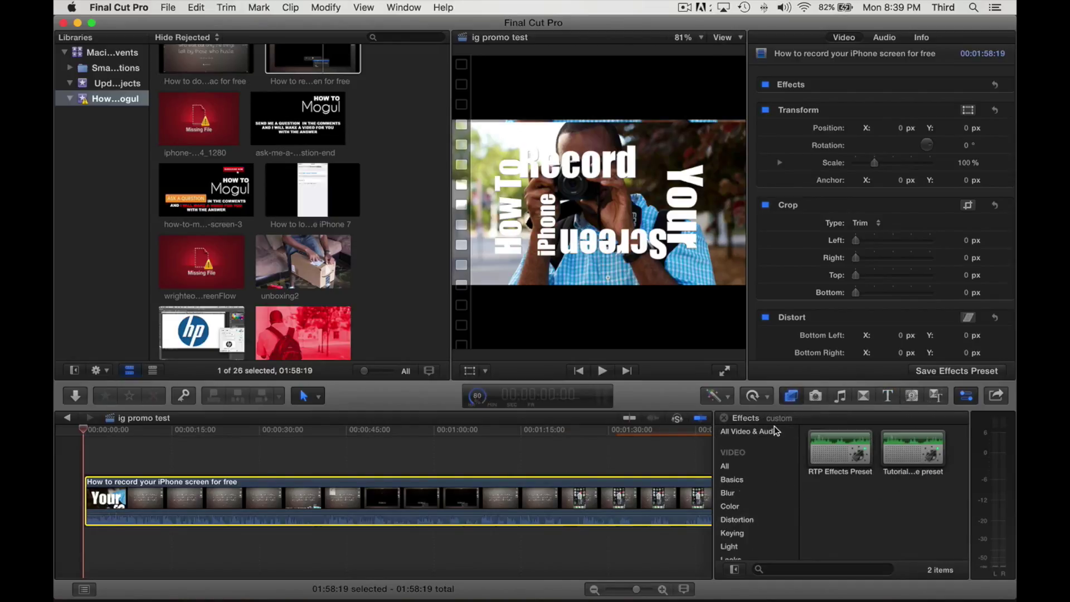
{"action": "left_click", "coordinate": [733, 506]}
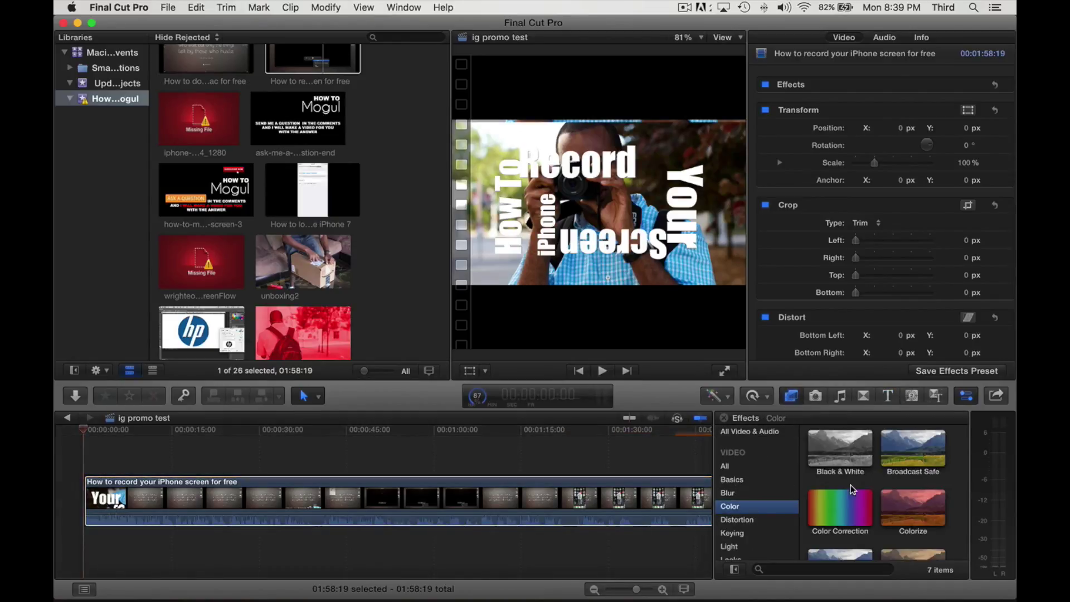
{"action": "scroll", "coordinate": [825, 477], "scroll_direction": "down", "scroll_amount": 2}
{"action": "left_click", "coordinate": [912, 396]}
{"action": "scroll", "coordinate": [913, 524], "scroll_direction": "down", "scroll_amount": 2}
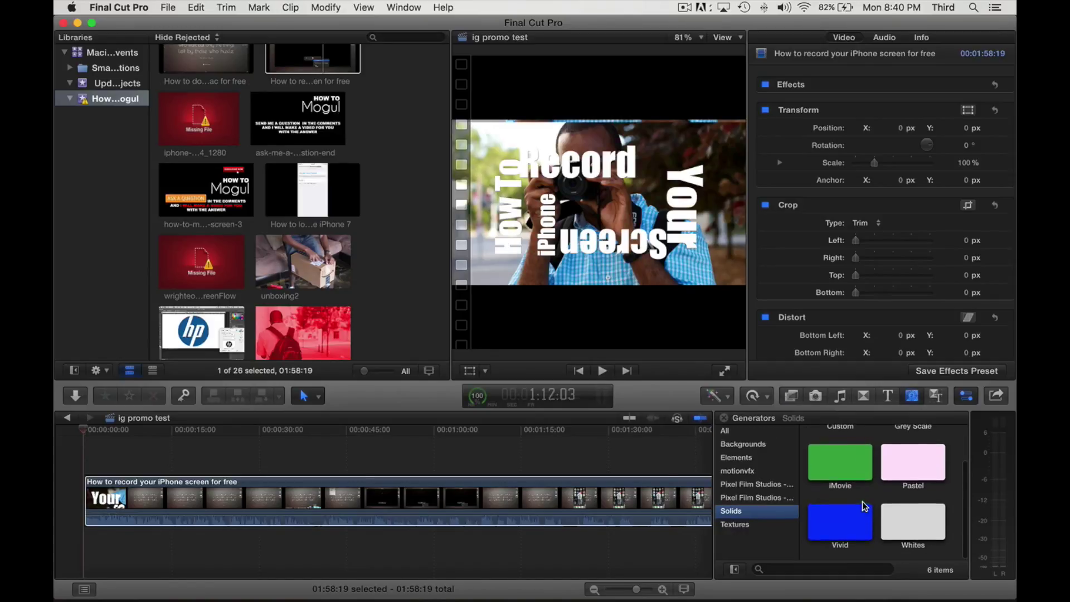
{"action": "left_click_drag", "start_coordinate": [913, 528], "coordinate": [87, 545]}
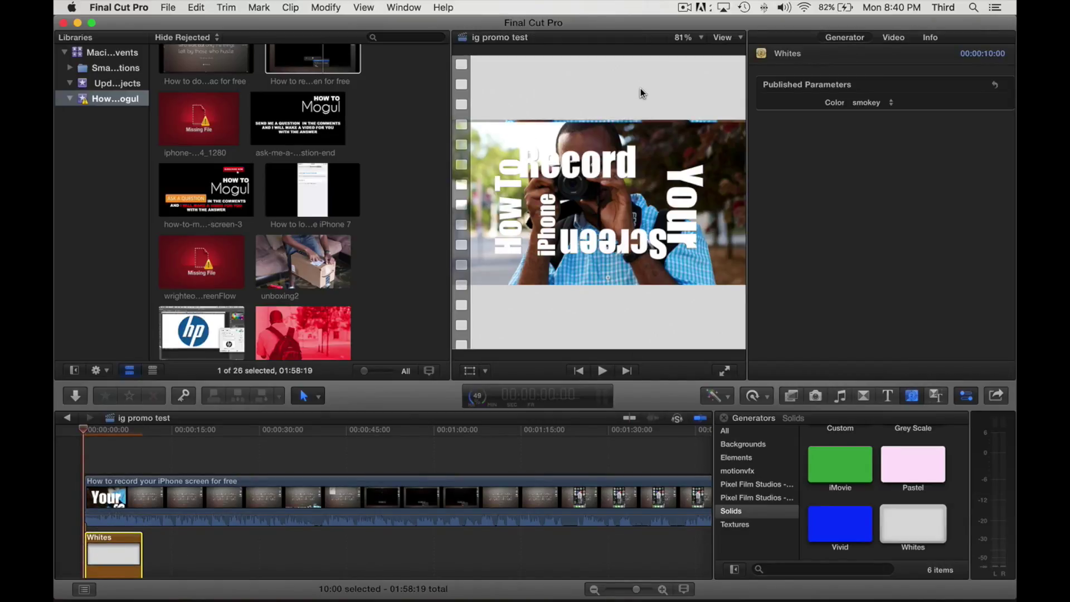
Set the Whites solid's colour to bright white
{"action": "left_click", "coordinate": [890, 102]}
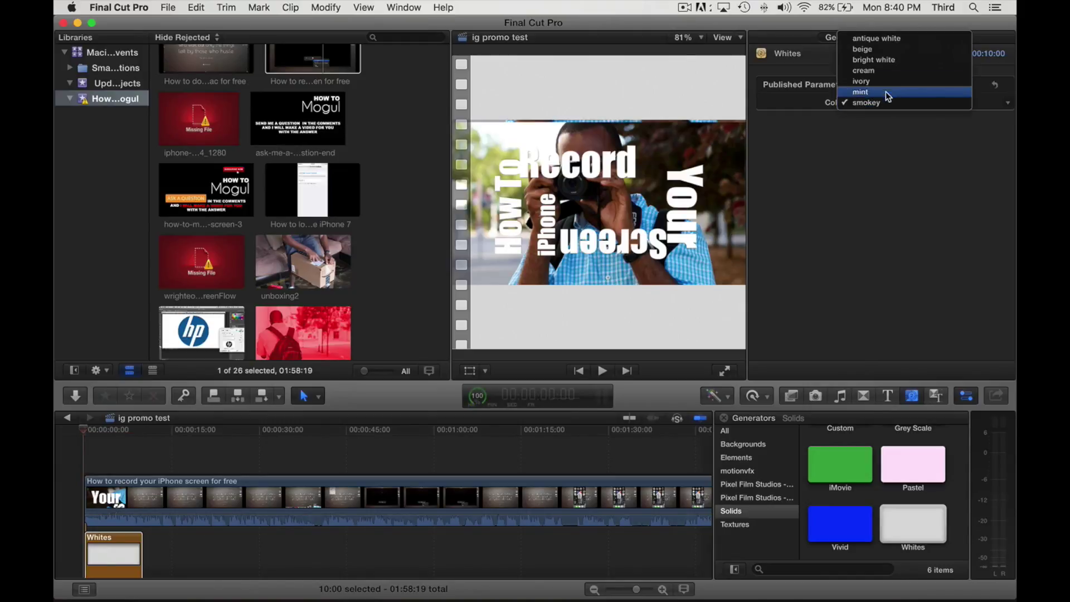
{"action": "left_click", "coordinate": [889, 61]}
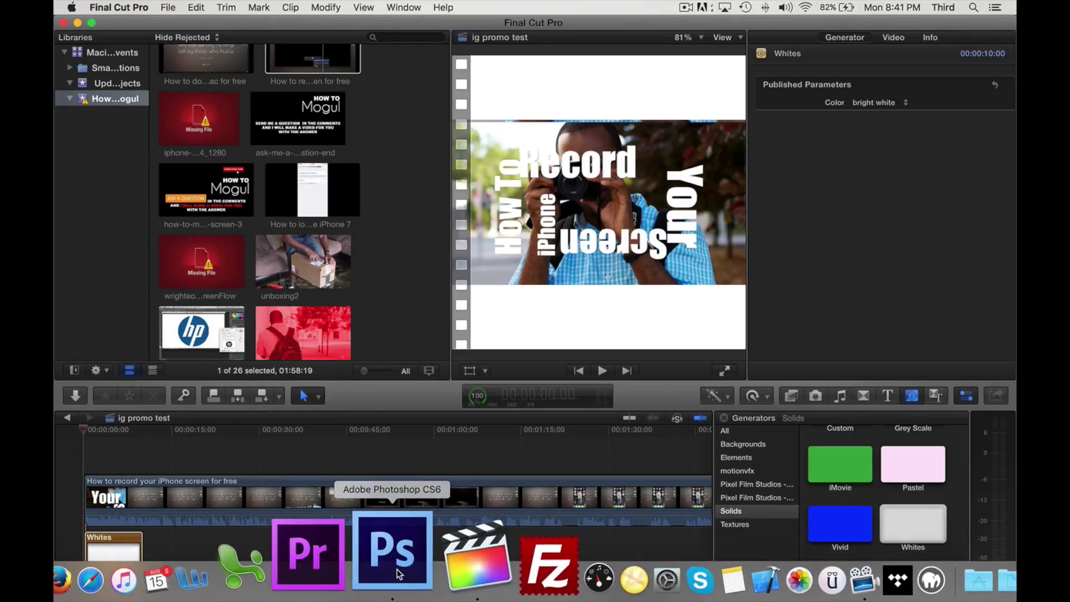
{"action": "left_click", "coordinate": [397, 570]}
Create a new 1080×1080 px Photoshop document
{"action": "left_click", "coordinate": [159, 8]}
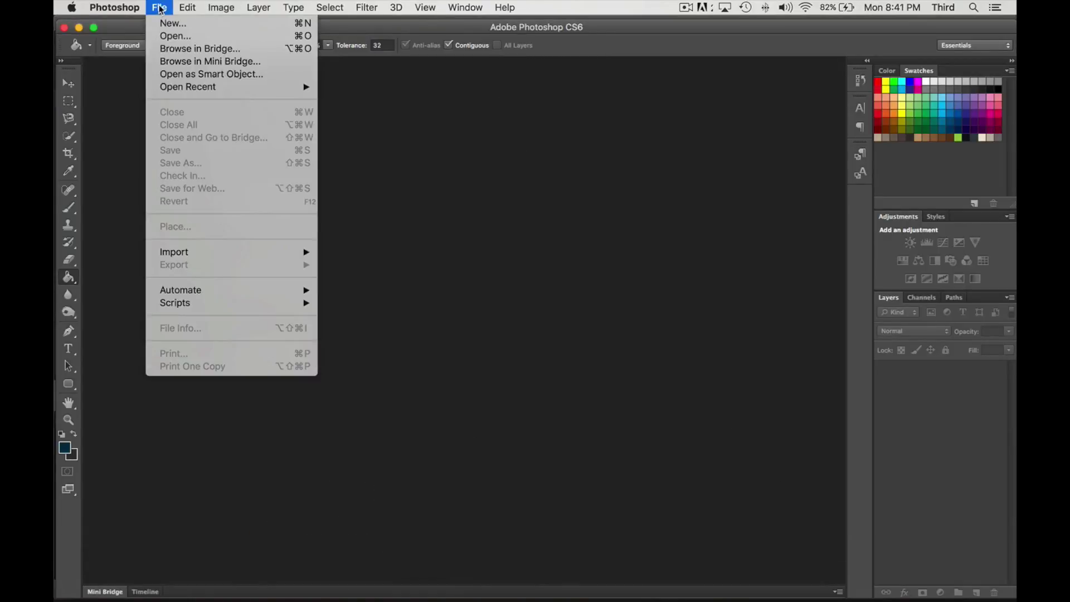
{"action": "left_click", "coordinate": [180, 25]}
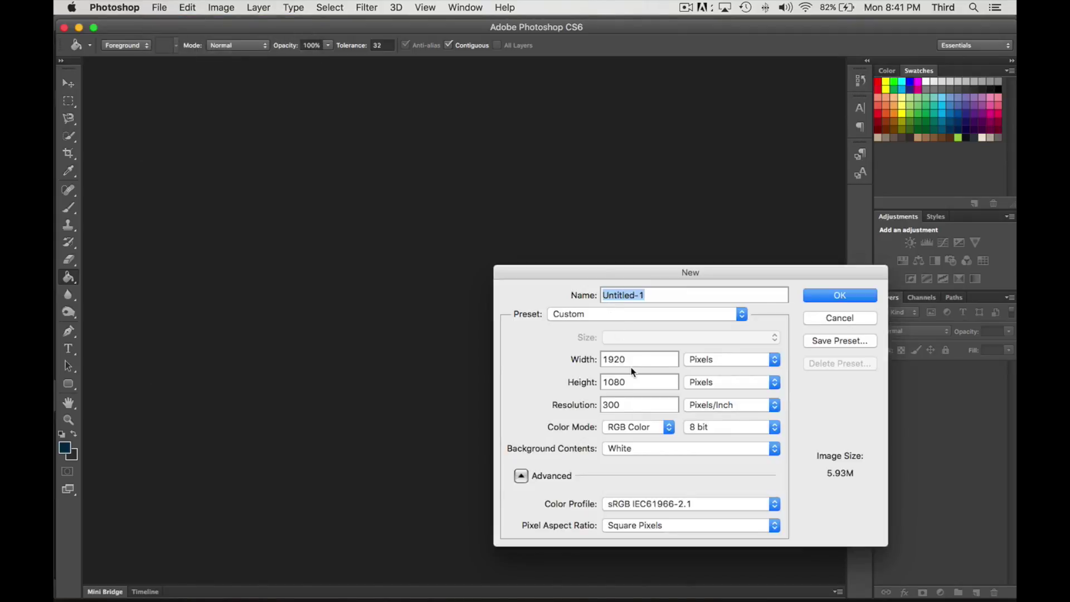
{"action": "left_click_drag", "start_coordinate": [639, 359], "coordinate": [609, 361]}
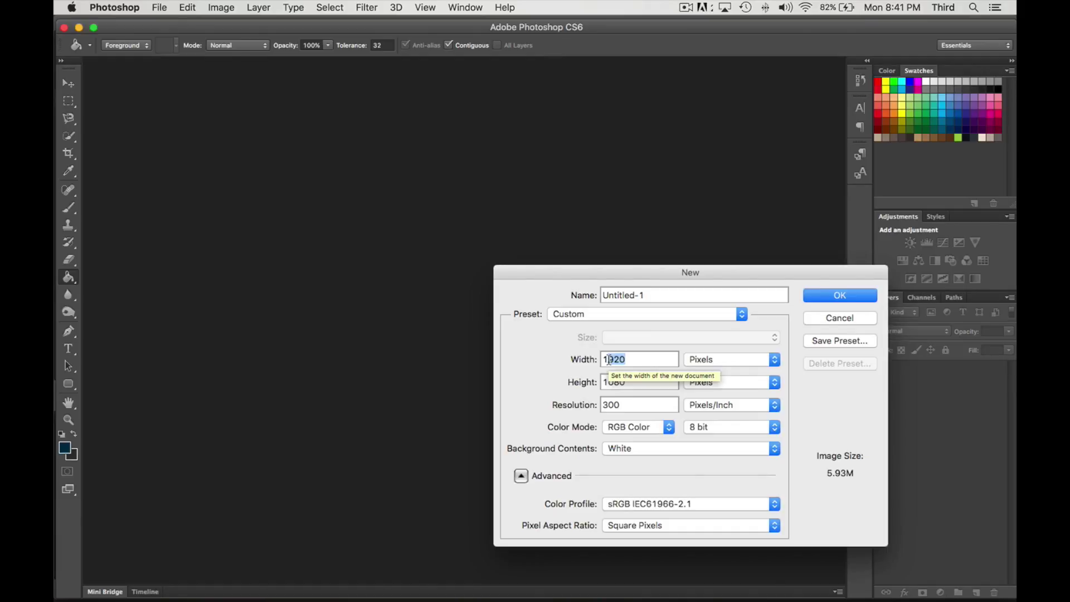
{"action": "type", "text": "080"}
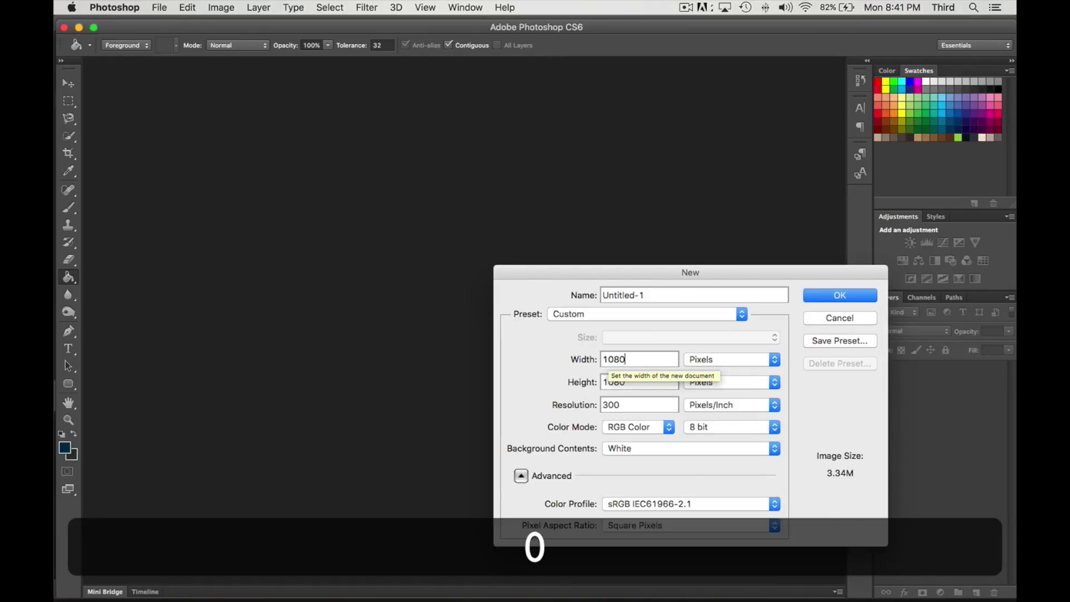
{"action": "left_click", "coordinate": [814, 298]}
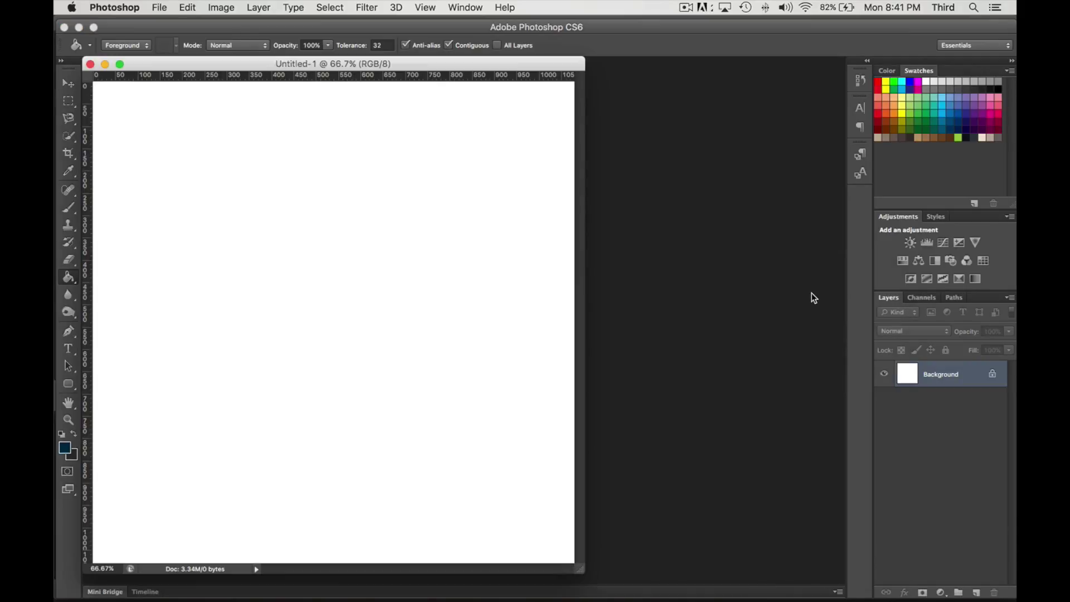
Create a second new document 1920 px wide by 1080 px high
{"action": "left_click", "coordinate": [160, 8]}
{"action": "left_click", "coordinate": [174, 24]}
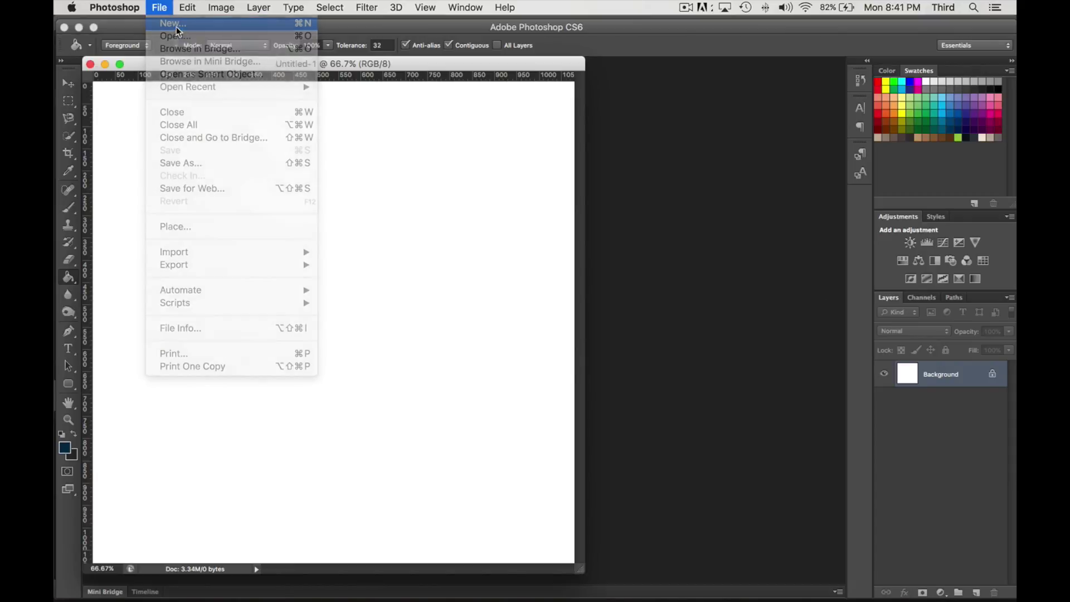
{"action": "double_click", "coordinate": [627, 360]}
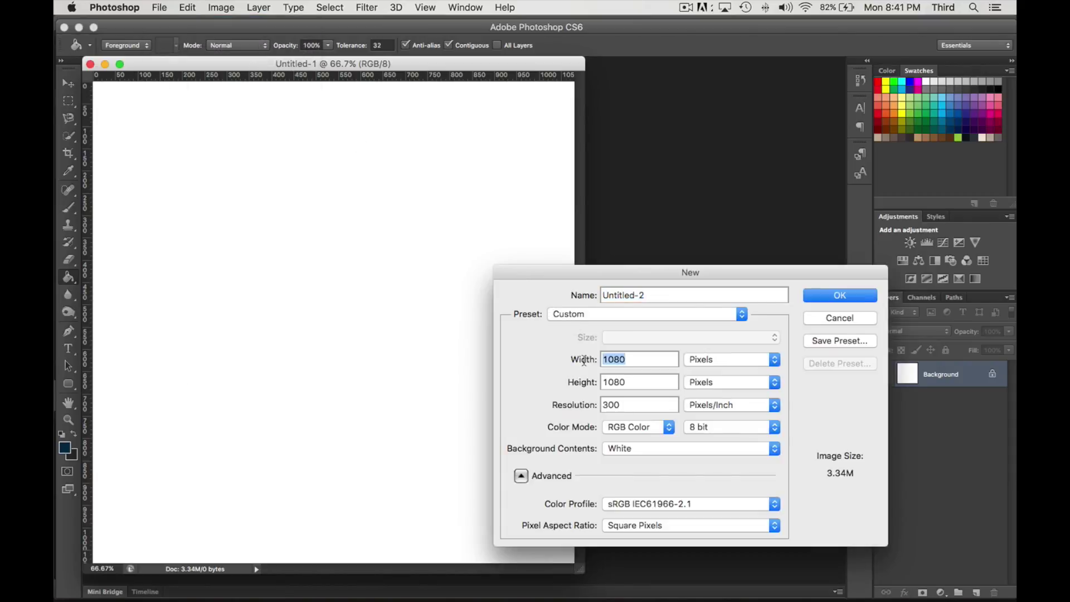
{"action": "type", "text": "19"}
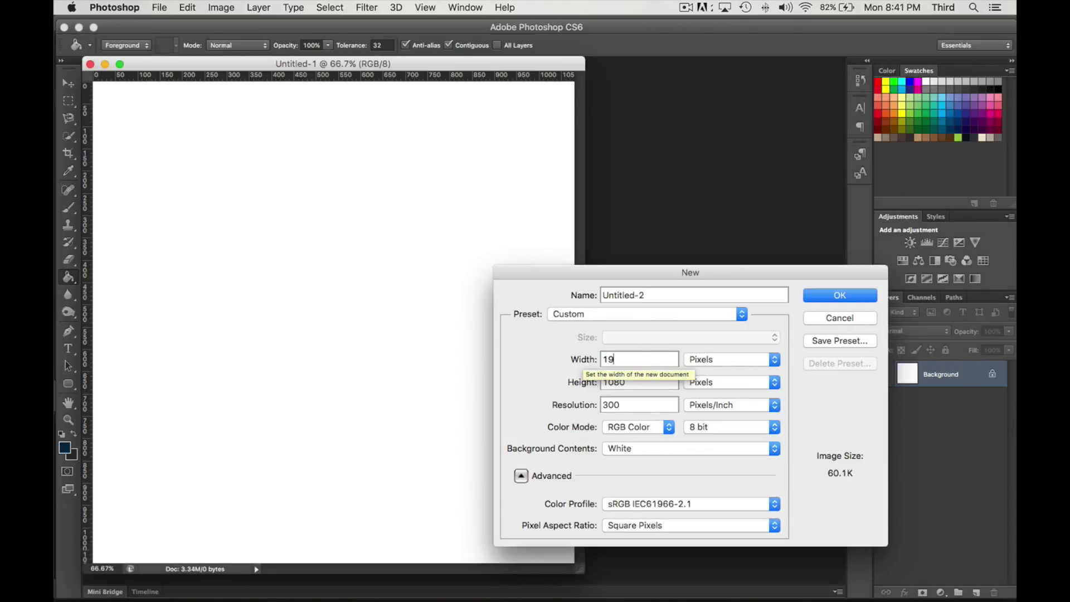
{"action": "type", "text": "20"}
{"action": "left_click", "coordinate": [822, 298]}
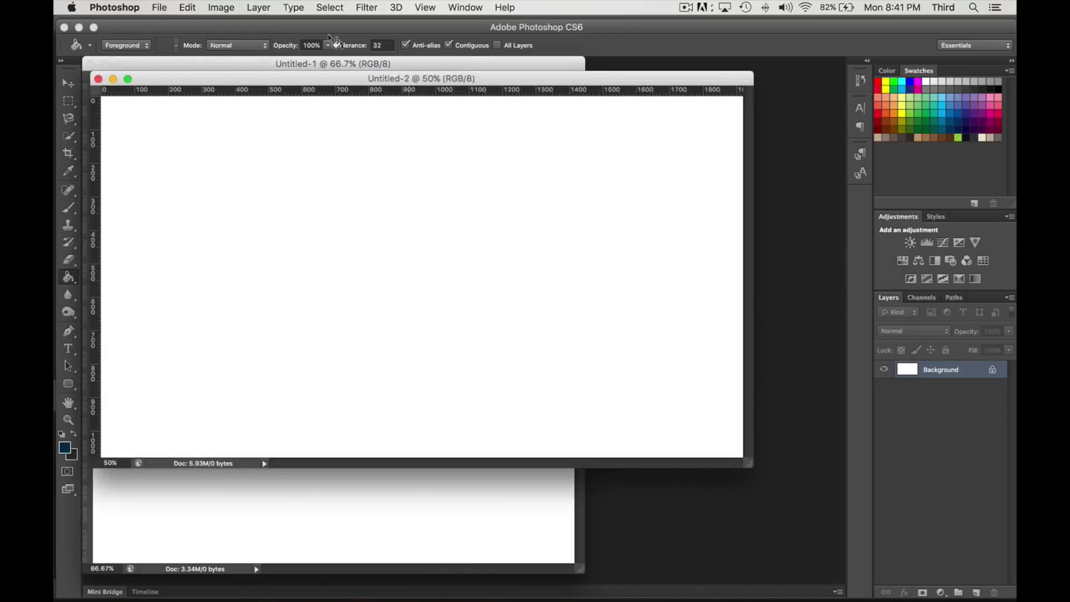
Move the Untitled-2 window aside and duplicate its Background layer as Background copy
{"action": "left_click_drag", "start_coordinate": [280, 79], "coordinate": [441, 172]}
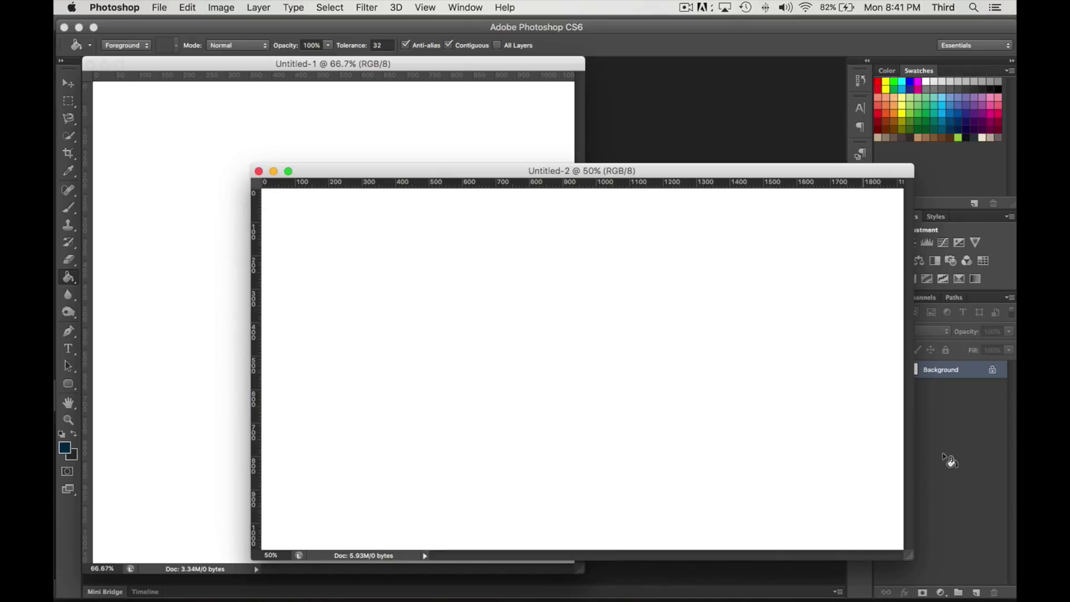
{"action": "left_click_drag", "start_coordinate": [955, 373], "coordinate": [974, 590]}
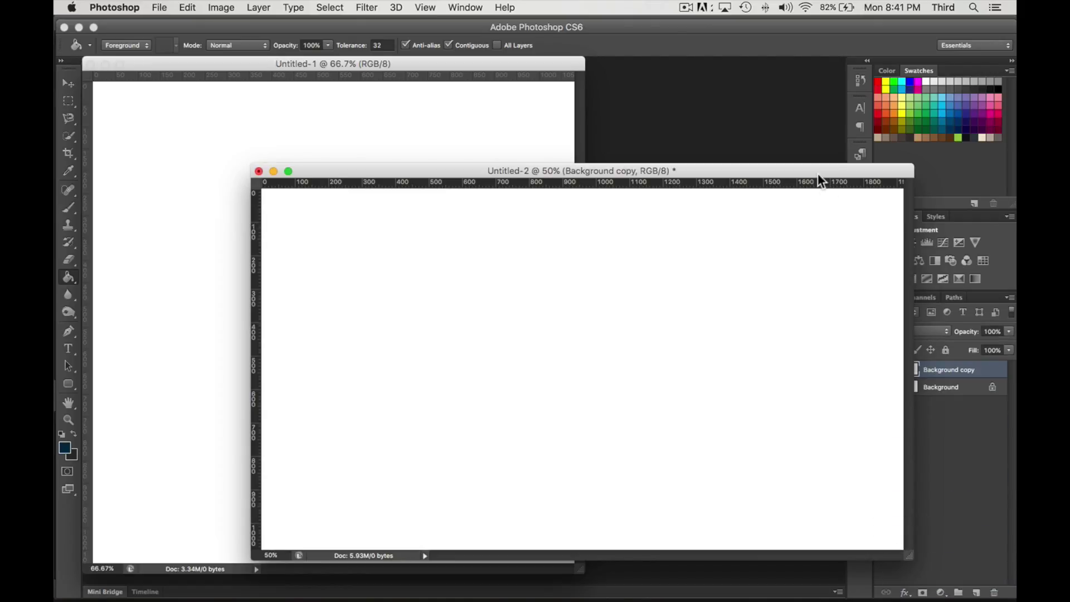
{"action": "left_click_drag", "start_coordinate": [820, 175], "coordinate": [751, 171]}
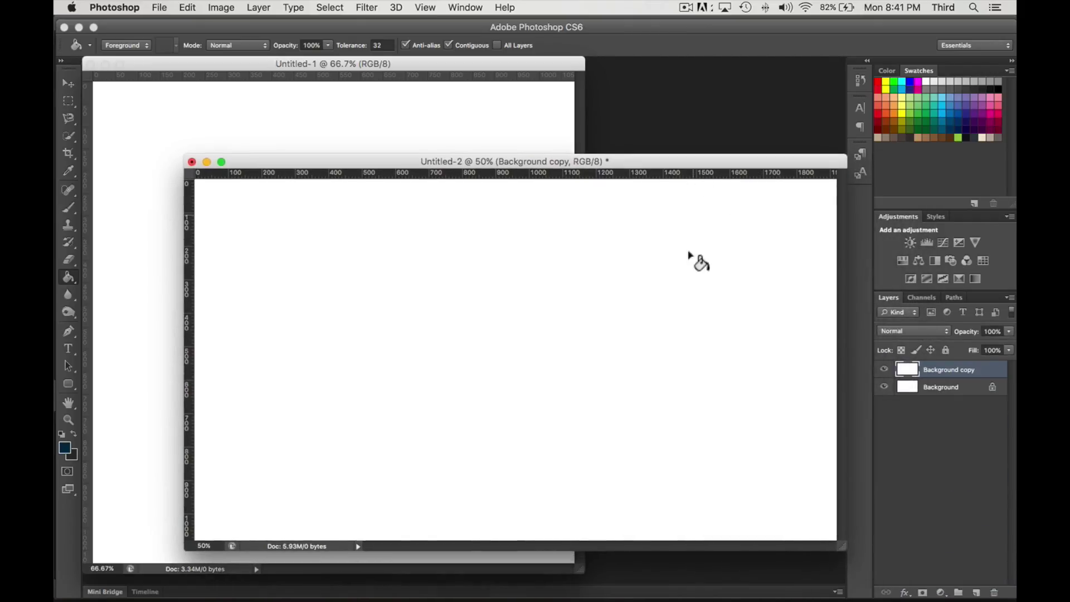
Hide the Background layer and fill the Background copy layer with bright blue 00a4ff
{"action": "left_click", "coordinate": [883, 386]}
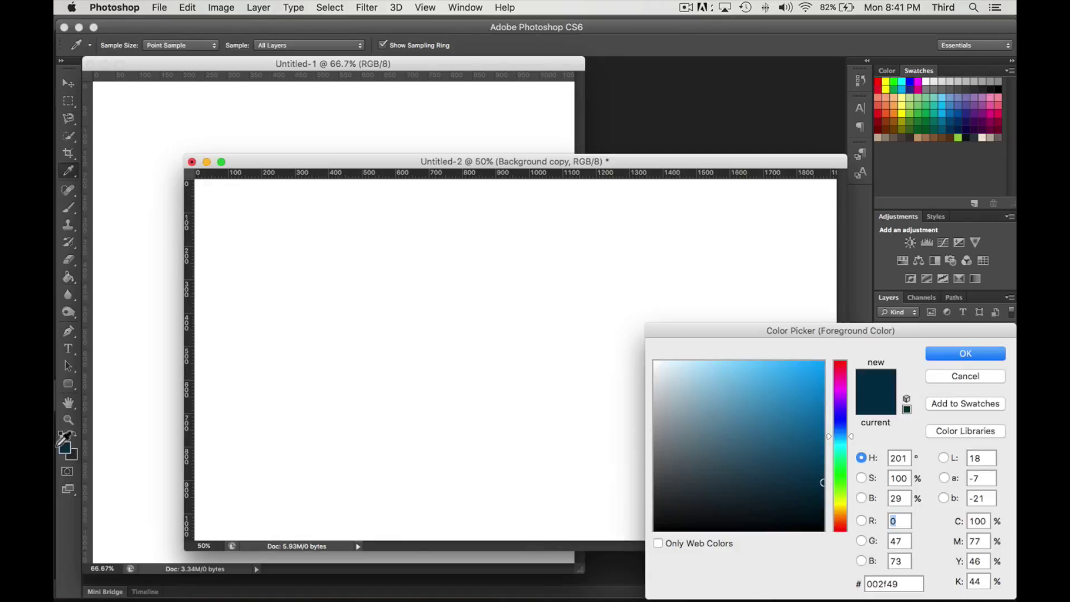
{"action": "left_click", "coordinate": [65, 447]}
{"action": "left_click_drag", "start_coordinate": [700, 452], "coordinate": [865, 335]}
{"action": "left_click", "coordinate": [962, 354]}
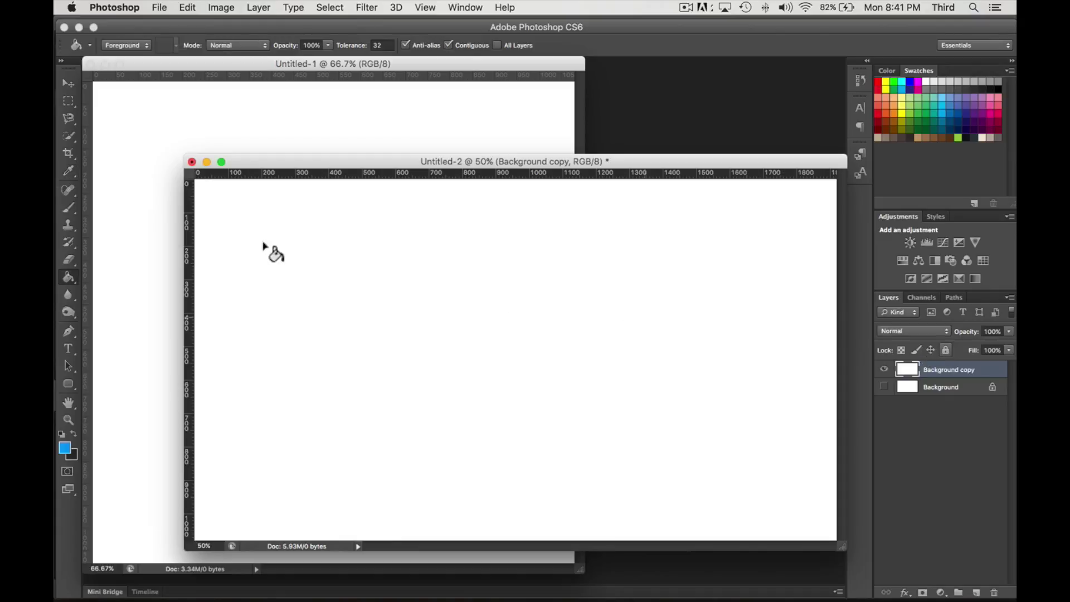
{"action": "left_click", "coordinate": [502, 286]}
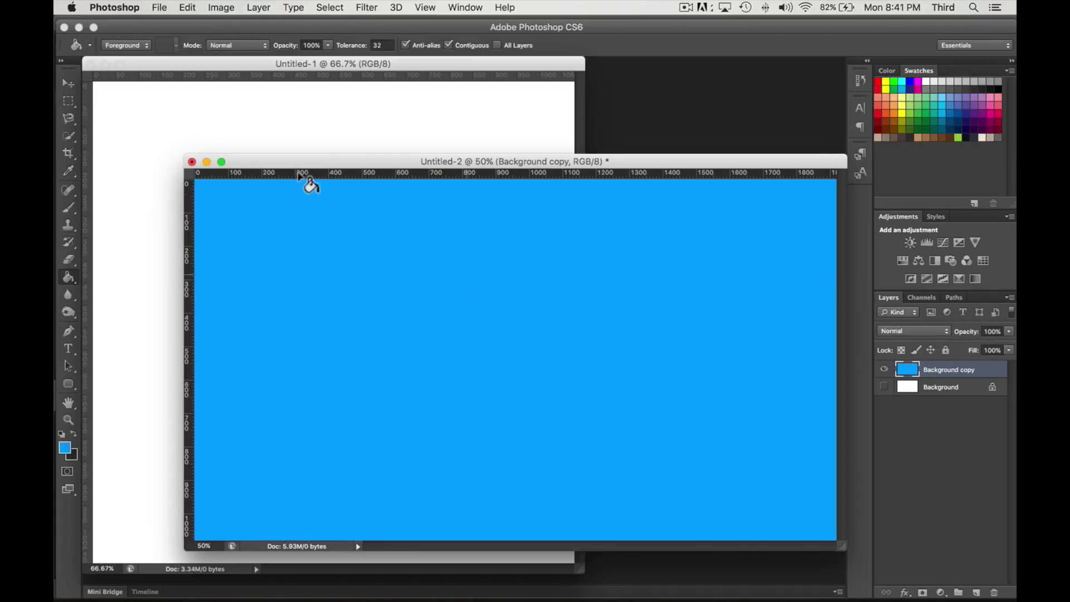
Copy the blue layer into Untitled-1, then close Untitled-2 without saving
{"action": "left_click", "coordinate": [68, 83]}
{"action": "left_click_drag", "start_coordinate": [391, 168], "coordinate": [534, 201]}
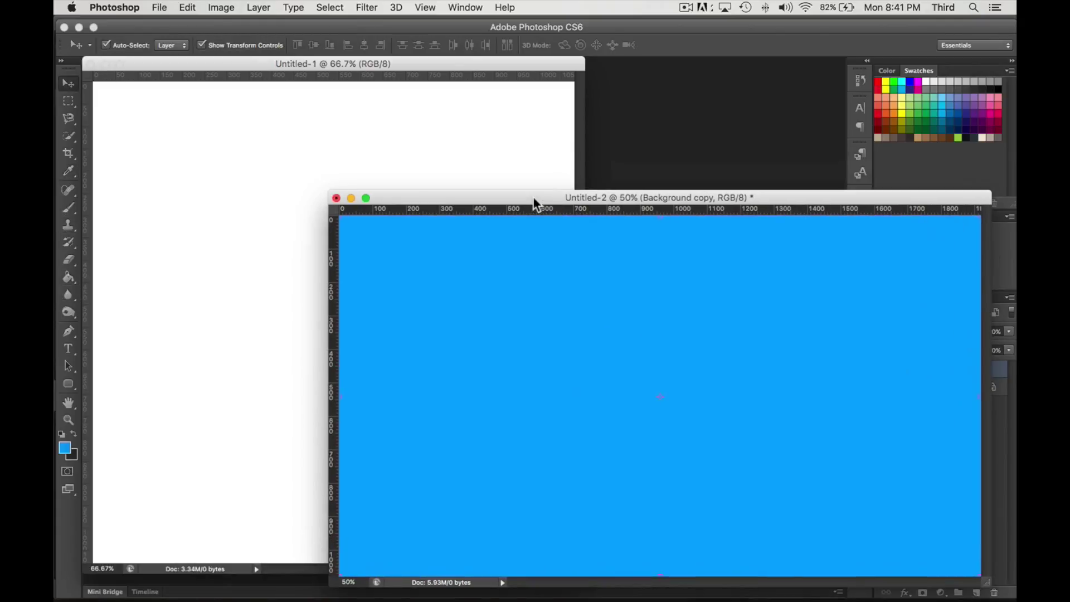
{"action": "left_click_drag", "start_coordinate": [511, 264], "coordinate": [211, 196]}
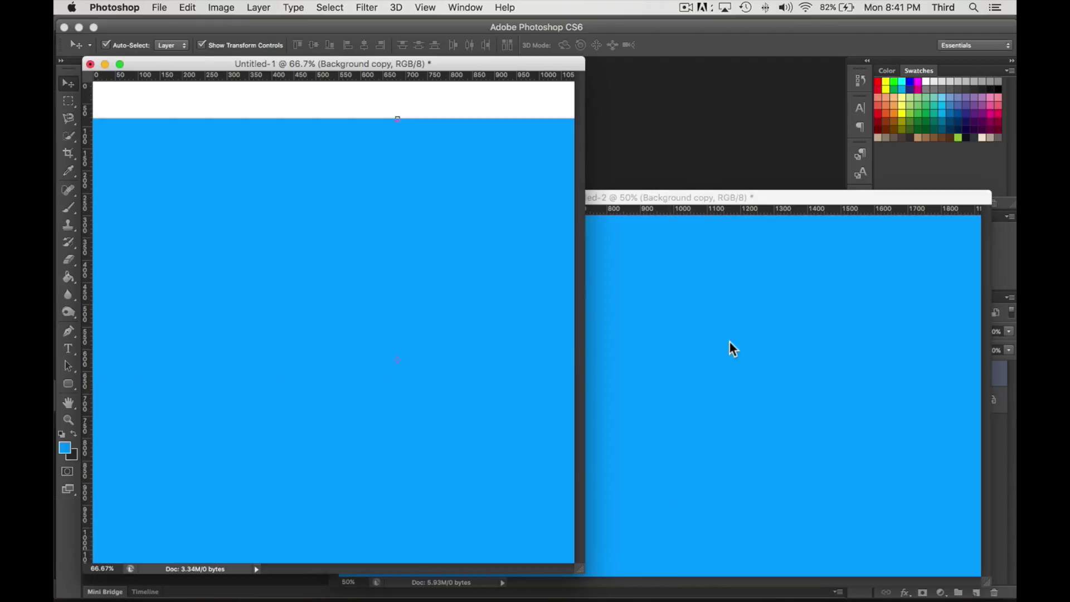
{"action": "left_click", "coordinate": [781, 199]}
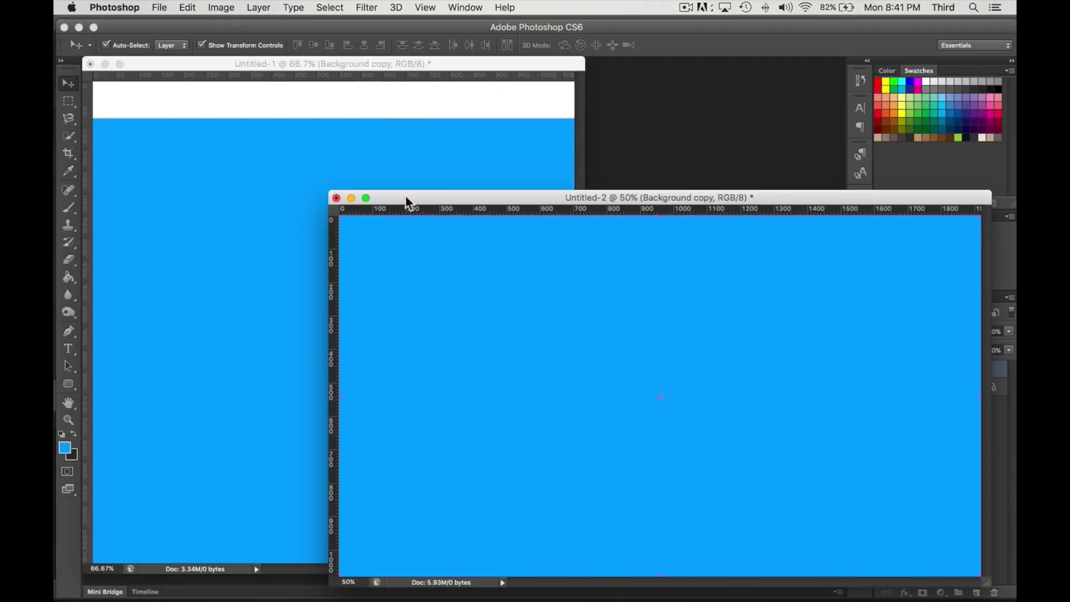
{"action": "left_click", "coordinate": [335, 198]}
{"action": "left_click", "coordinate": [513, 217]}
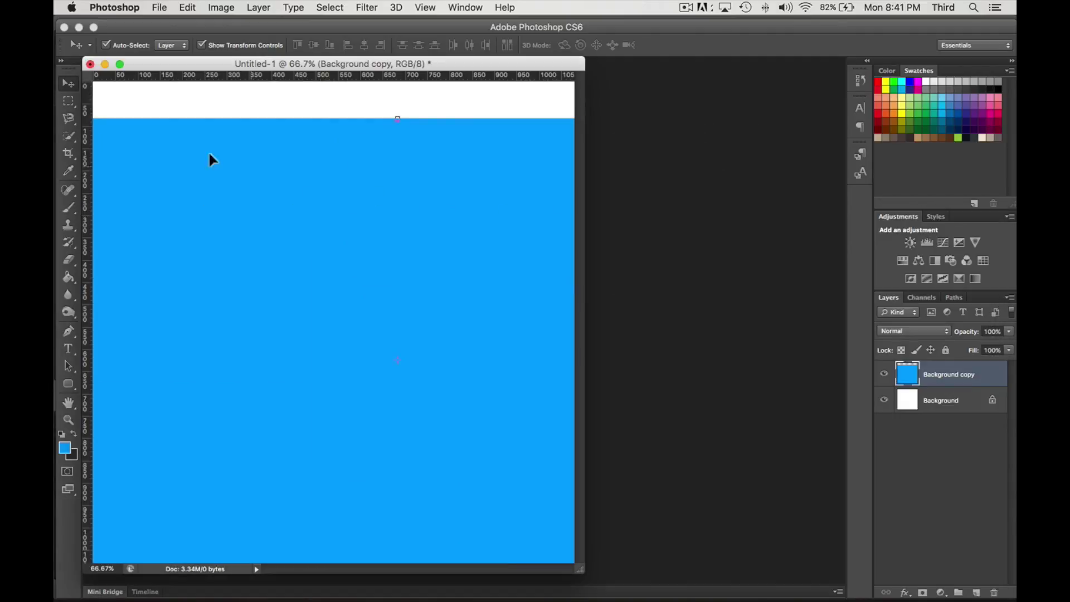
Proportionally scale the blue layer to about 56.5% as a full-width band across mid-canvas
{"action": "left_click_drag", "start_coordinate": [156, 186], "coordinate": [234, 202]}
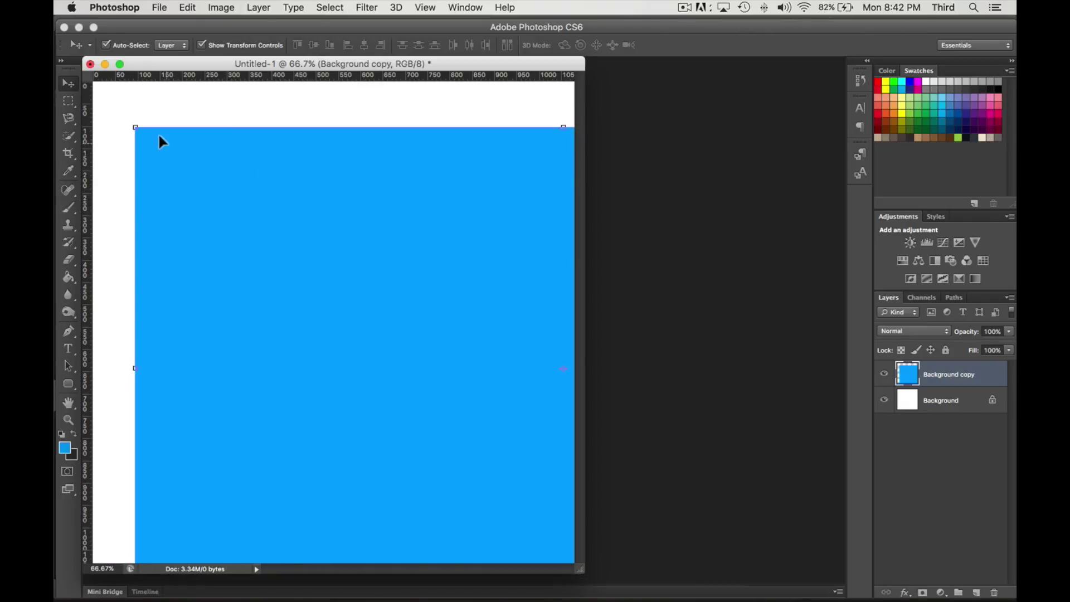
{"action": "key", "text": "shift"}
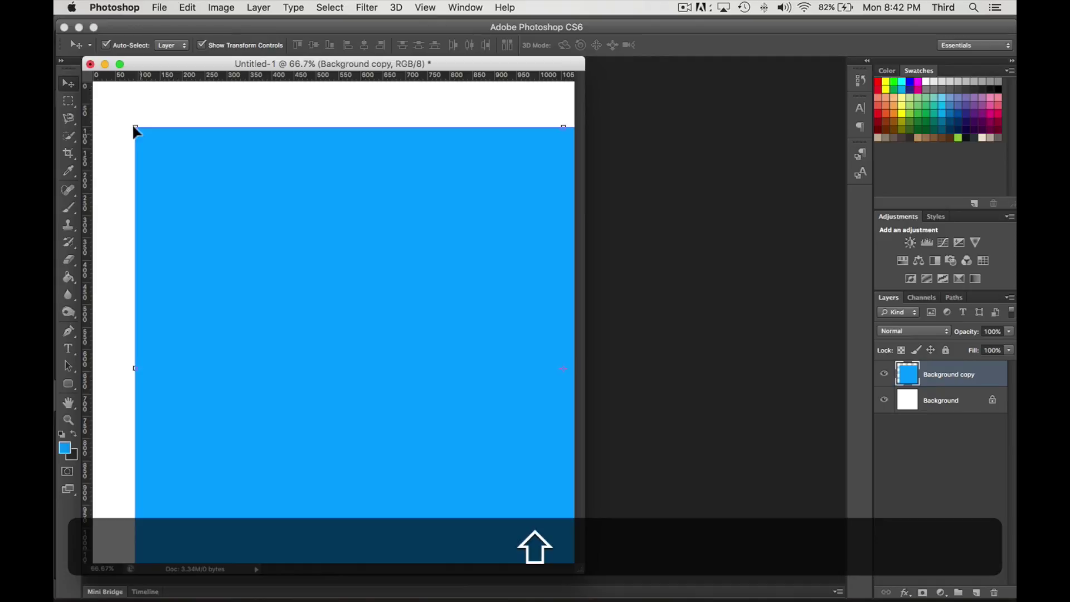
{"action": "left_click_drag", "start_coordinate": [134, 126], "coordinate": [382, 379]}
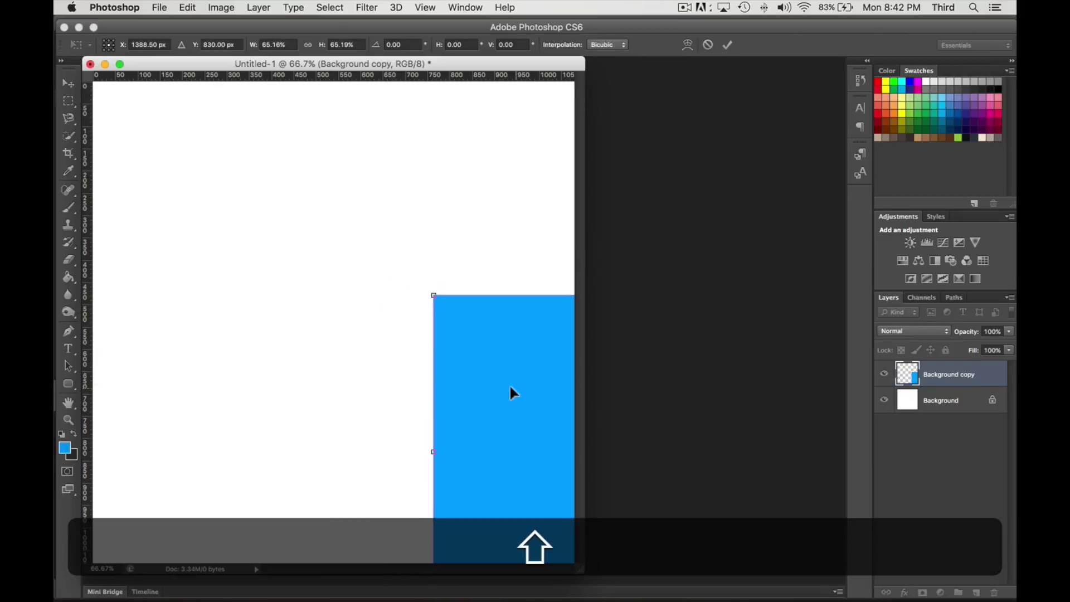
{"action": "left_click_drag", "start_coordinate": [508, 386], "coordinate": [176, 265]}
{"action": "key", "text": "shift"}
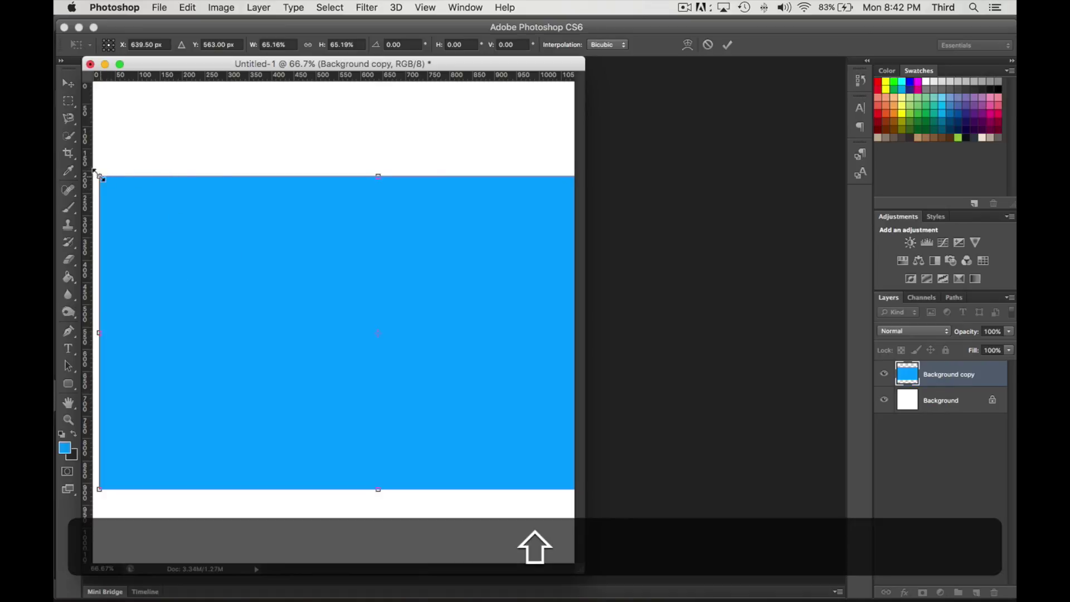
{"action": "left_click_drag", "start_coordinate": [99, 176], "coordinate": [167, 215]}
{"action": "left_click_drag", "start_coordinate": [260, 292], "coordinate": [233, 297]}
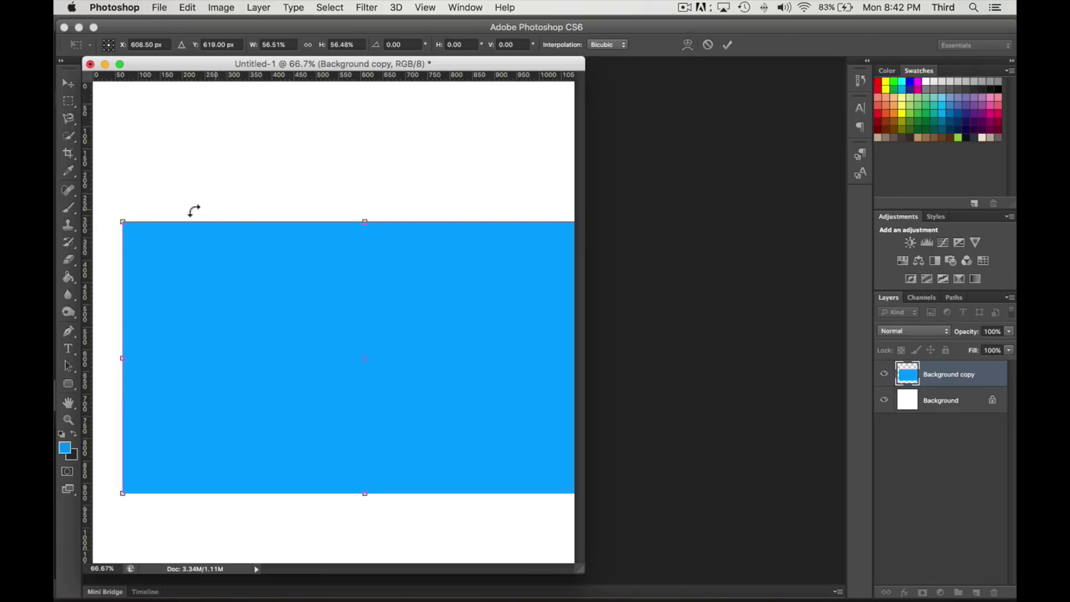
{"action": "left_click_drag", "start_coordinate": [246, 274], "coordinate": [222, 269]}
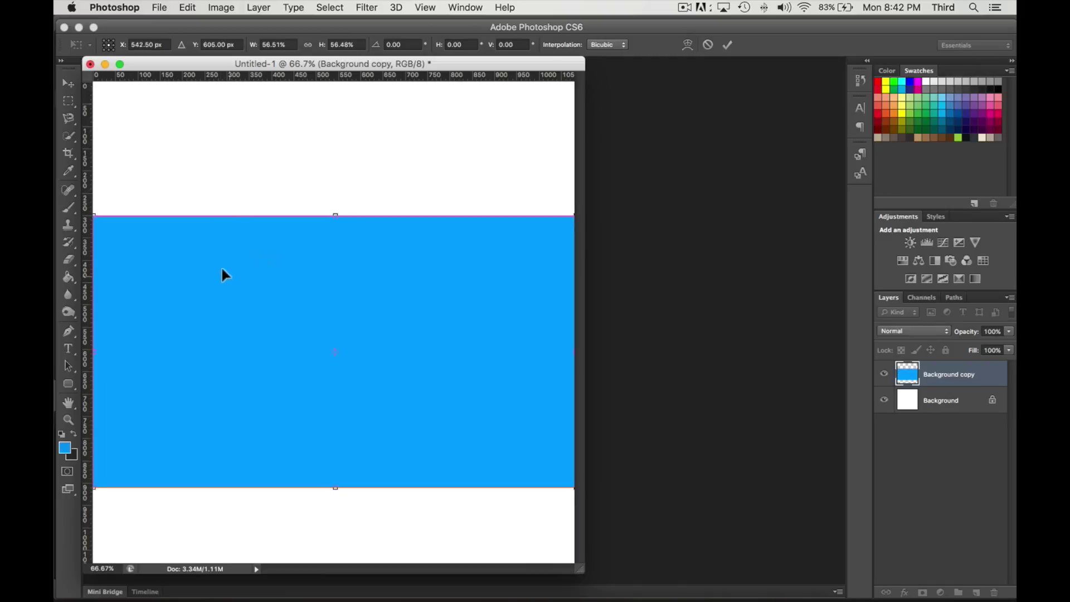
{"action": "key", "text": "Return"}
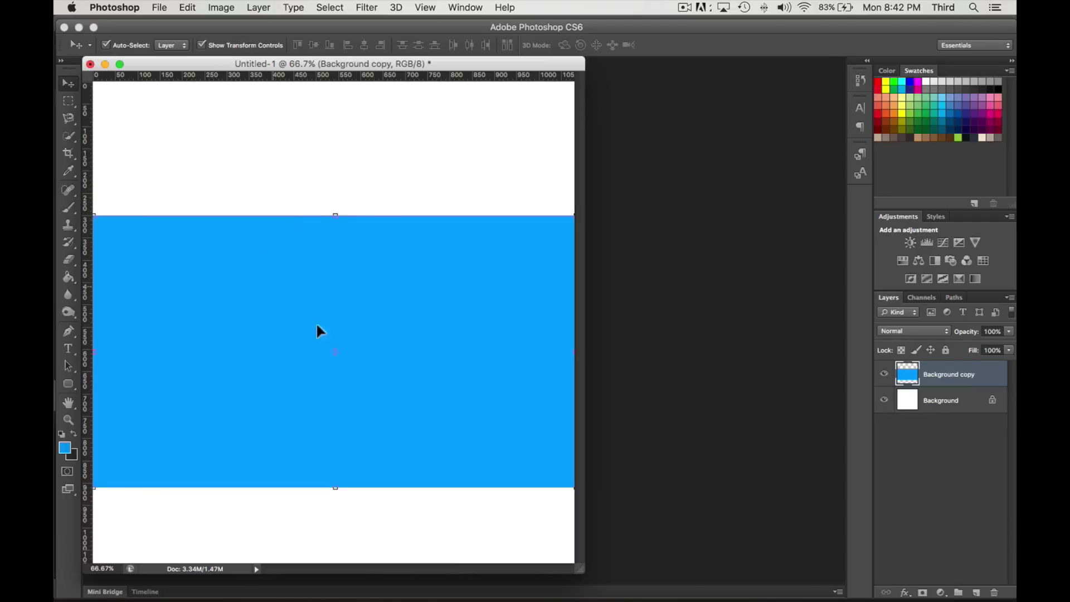
Duplicate the white Background, hide the original, and add centre guides at X 540 and Y 540 px
{"action": "left_click", "coordinate": [255, 133]}
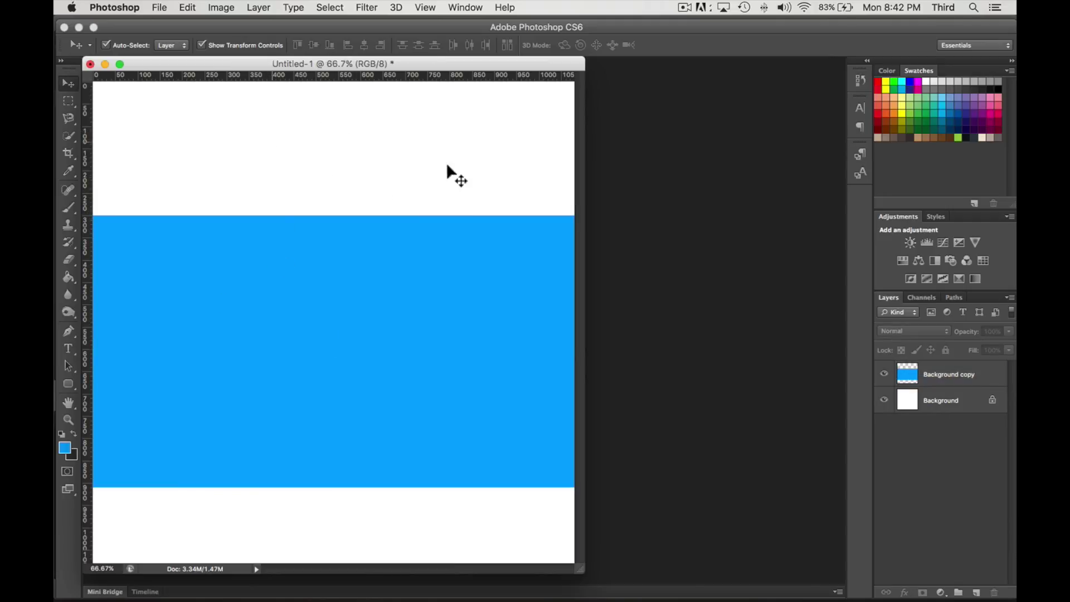
{"action": "left_click_drag", "start_coordinate": [902, 400], "coordinate": [976, 590]}
{"action": "left_click", "coordinate": [884, 426]}
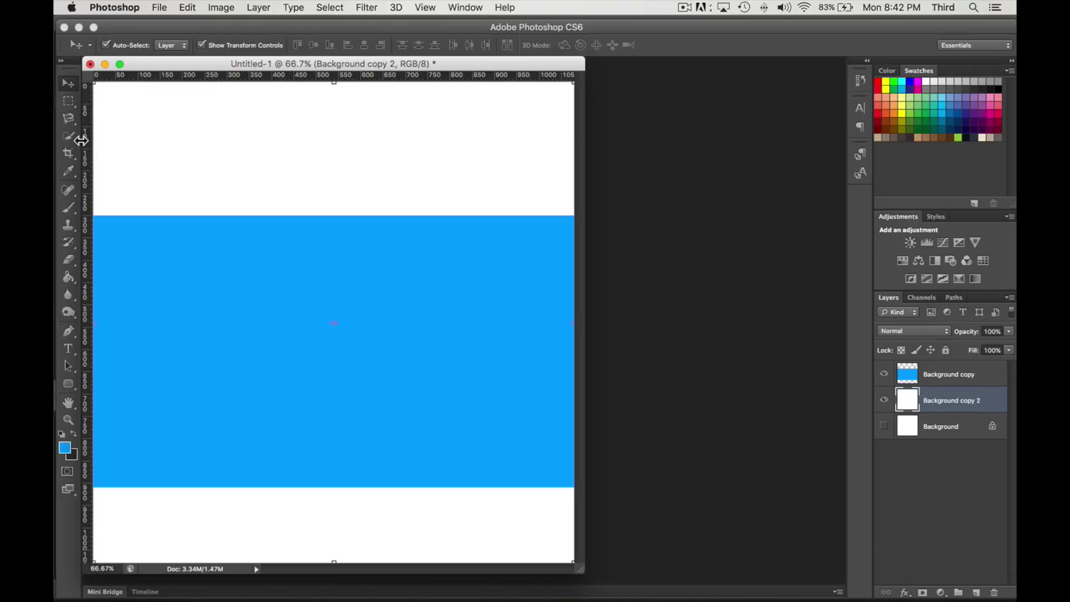
{"action": "left_click_drag", "start_coordinate": [86, 139], "coordinate": [329, 162]}
{"action": "left_click_drag", "start_coordinate": [279, 78], "coordinate": [262, 324]}
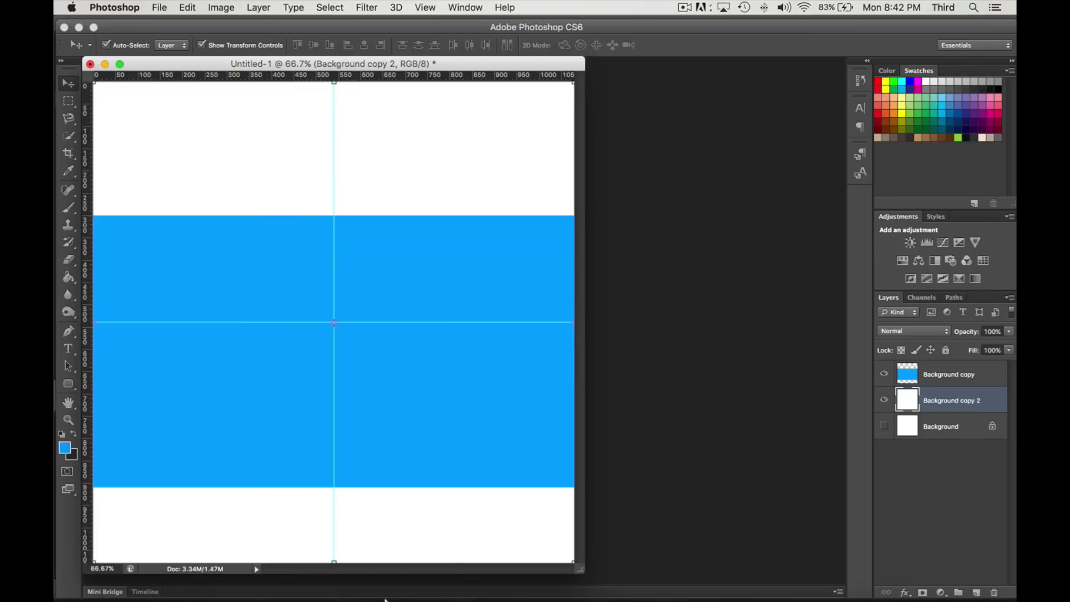
Raise the blue band about 30 px and add guides at its top and bottom edges
{"action": "mouse_move", "coordinate": [382, 593]}
{"action": "left_click", "coordinate": [427, 568]}
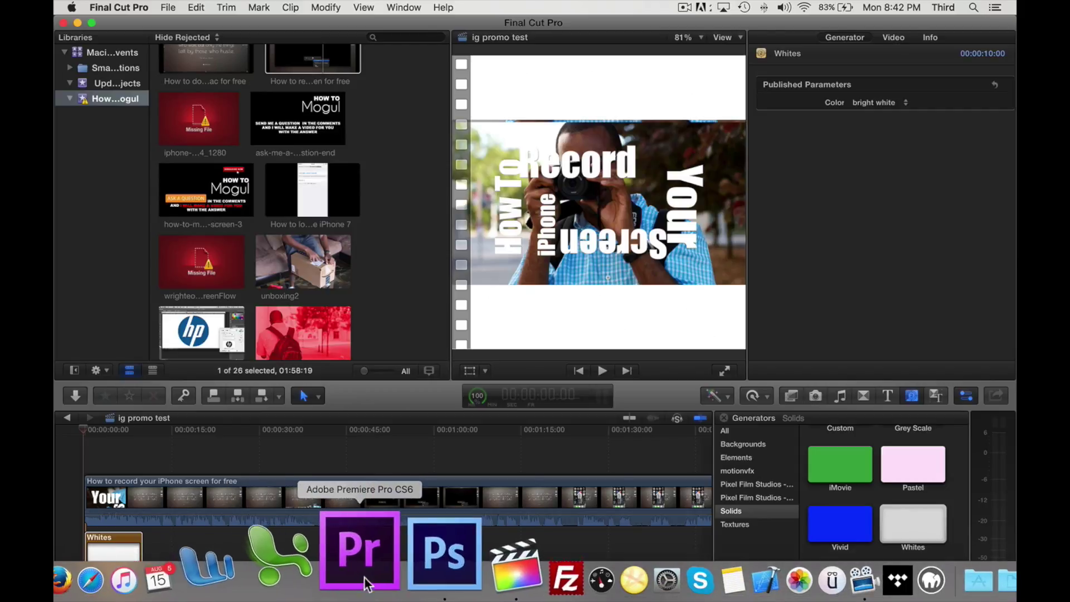
{"action": "left_click", "coordinate": [390, 567]}
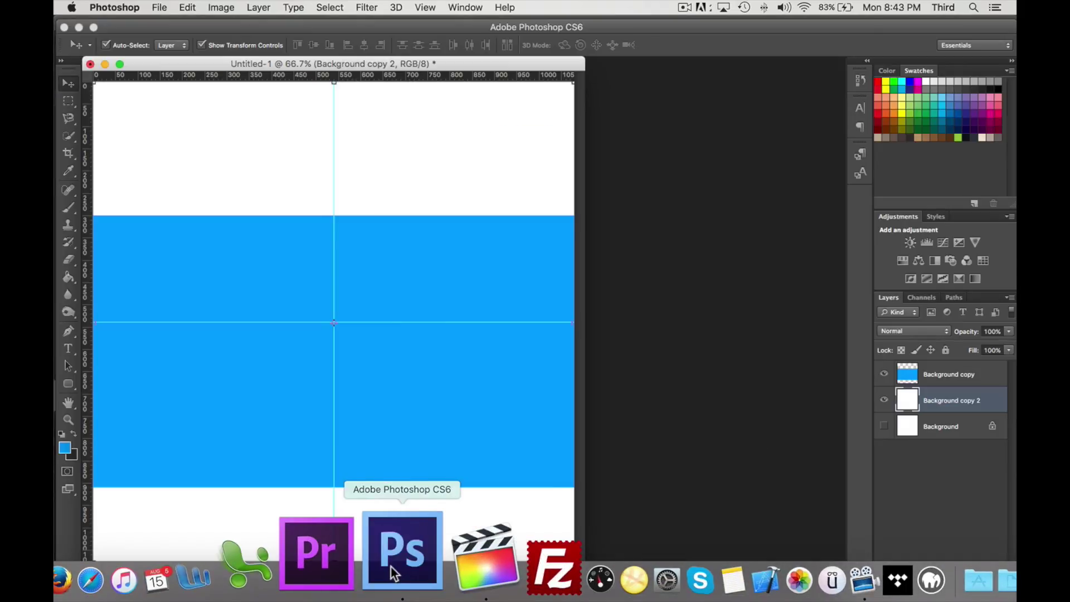
{"action": "left_click", "coordinate": [172, 407]}
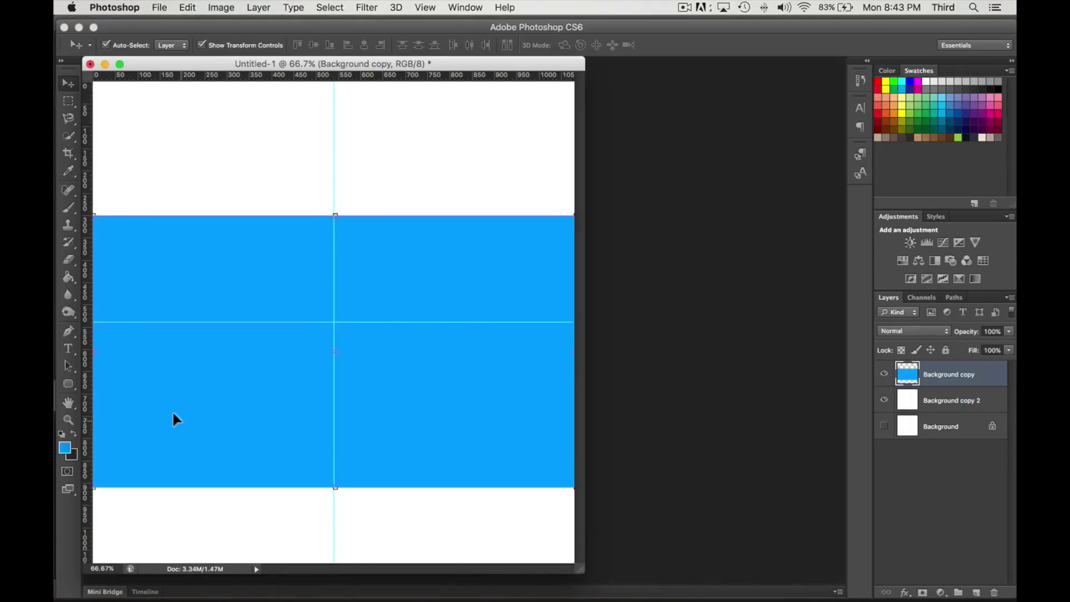
{"action": "left_click_drag", "start_coordinate": [173, 413], "coordinate": [136, 376]}
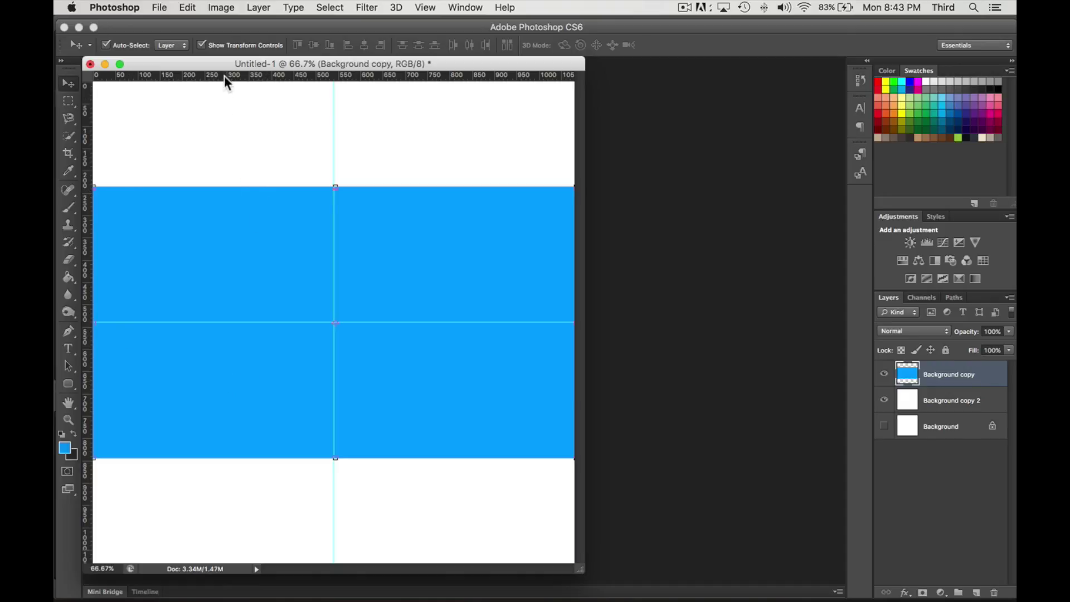
{"action": "left_click_drag", "start_coordinate": [224, 76], "coordinate": [209, 186]}
{"action": "left_click_drag", "start_coordinate": [253, 76], "coordinate": [246, 458]}
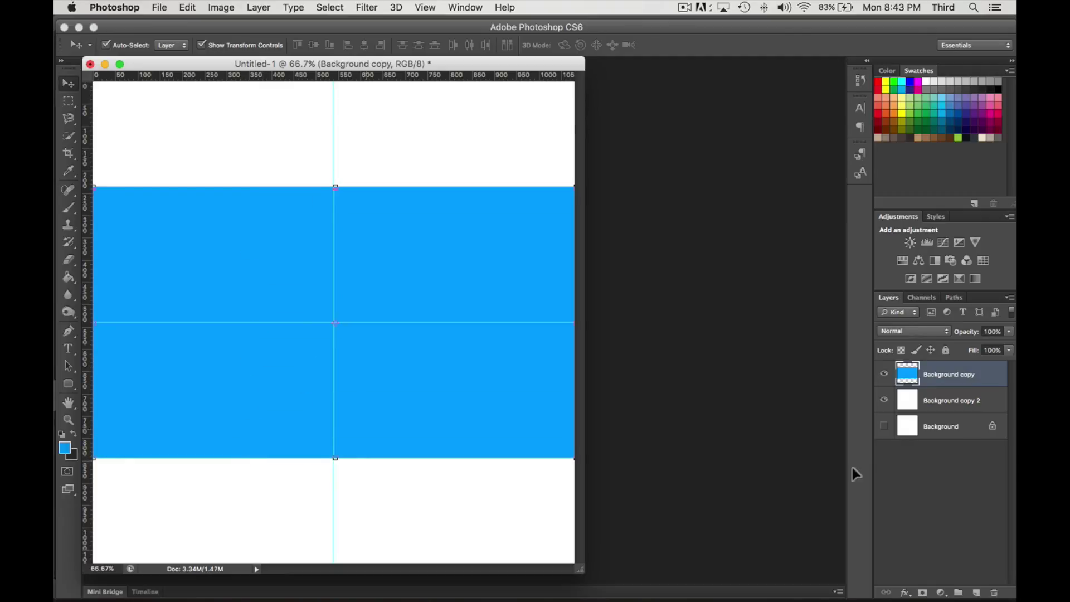
Hide the blue band and add 'TYPE INFO HERE' text centred at the top of the canvas
{"action": "left_click", "coordinate": [884, 372]}
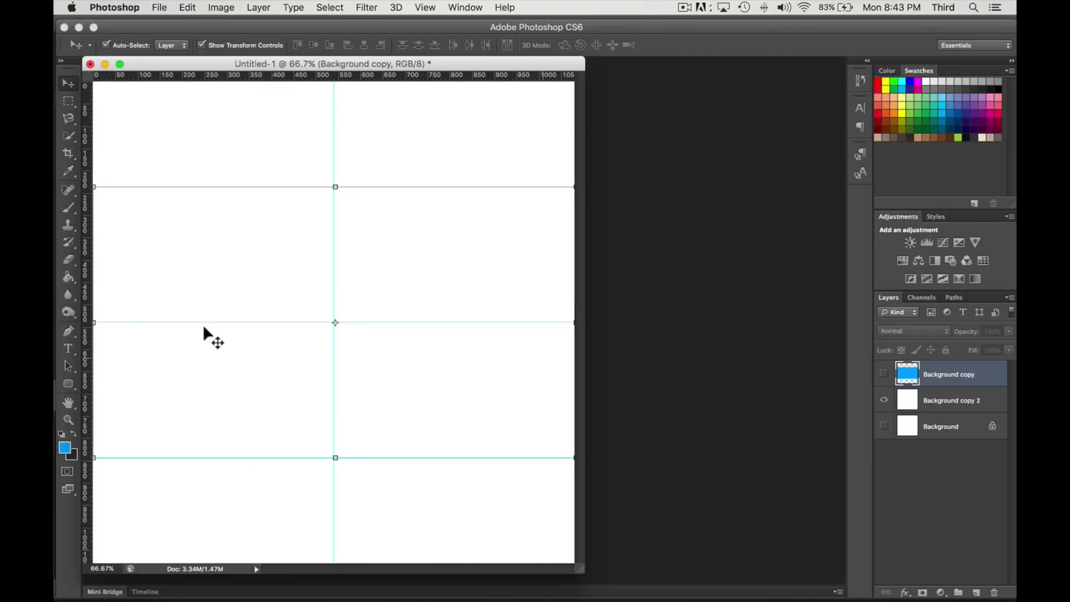
{"action": "left_click", "coordinate": [69, 349]}
{"action": "left_click", "coordinate": [181, 134]}
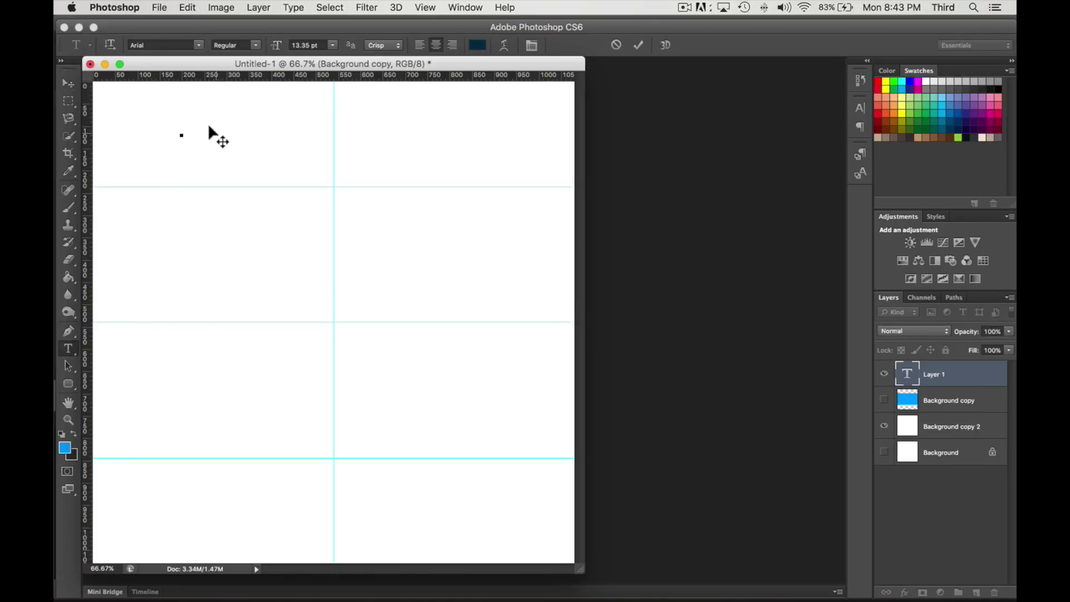
{"action": "type", "text": "TYO"}
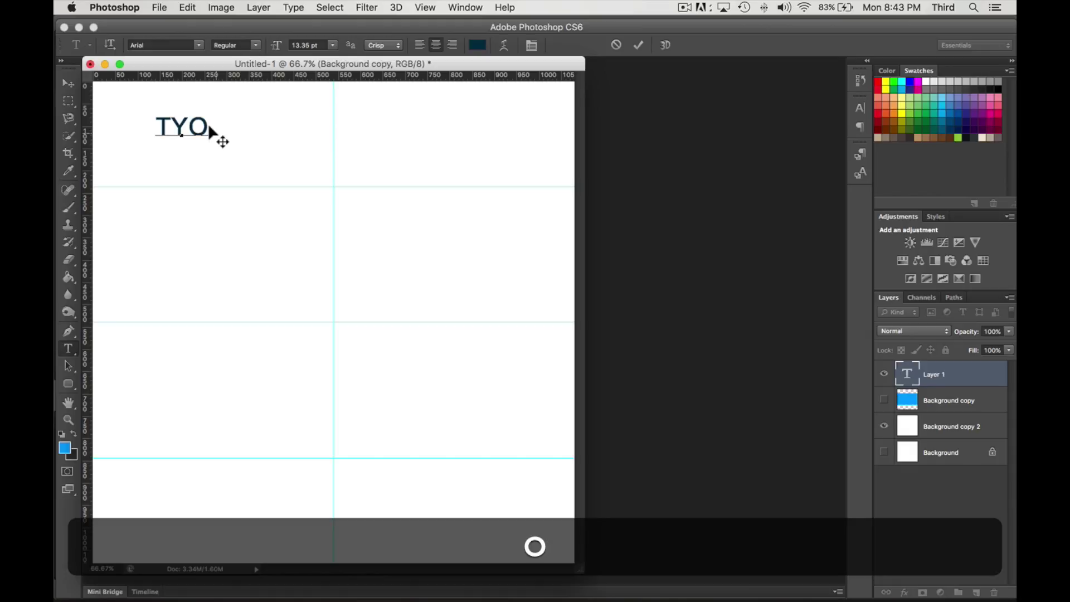
{"action": "key", "text": "BackSpace"}
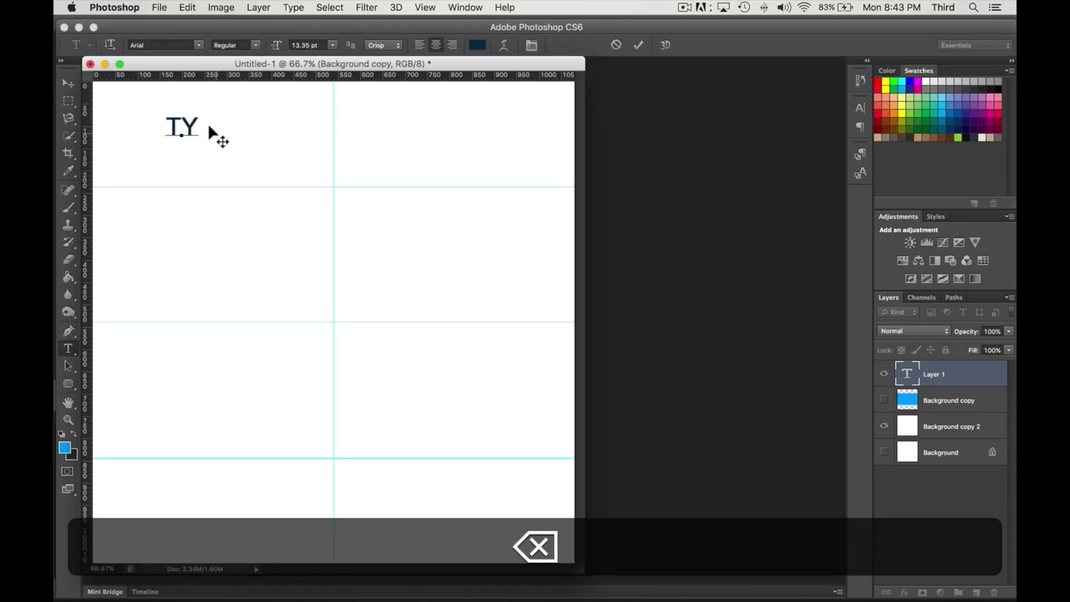
{"action": "type", "text": "PE IN"}
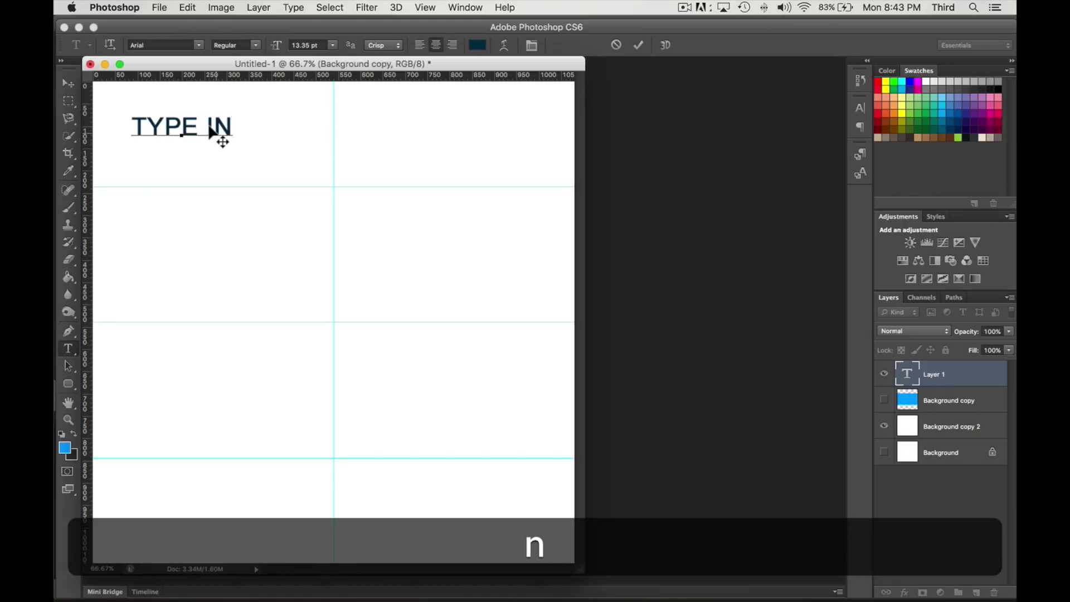
{"action": "type", "text": "FO HERE"}
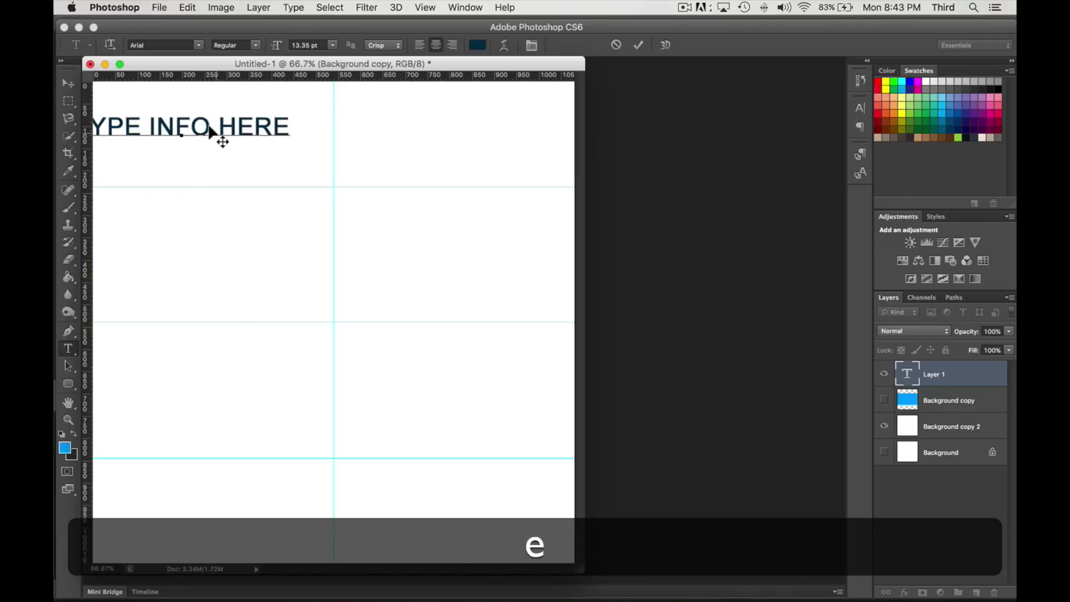
{"action": "left_click", "coordinate": [70, 83]}
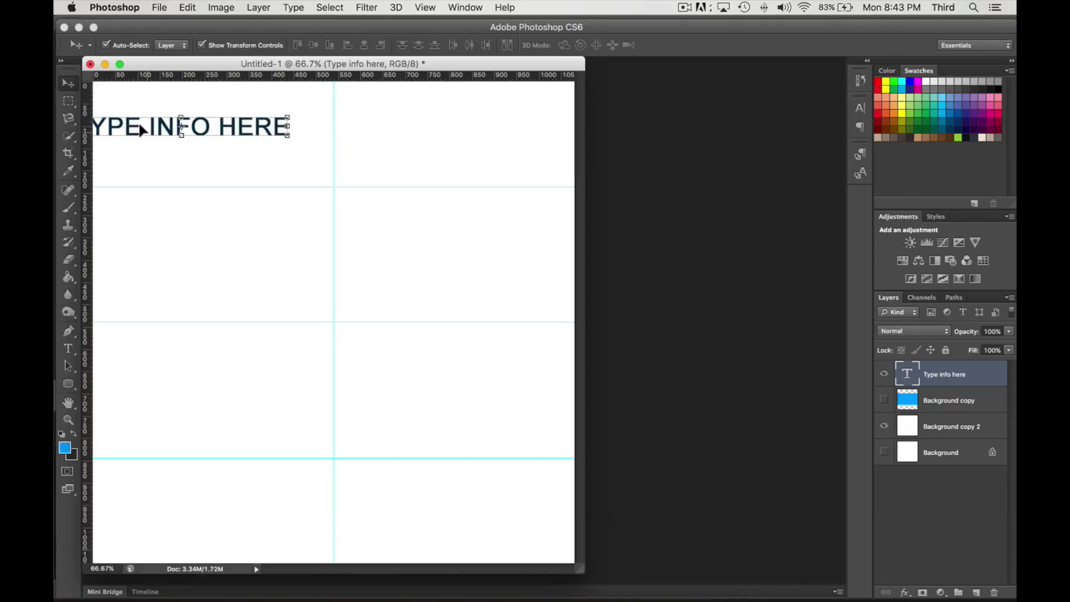
{"action": "left_click_drag", "start_coordinate": [125, 127], "coordinate": [302, 134]}
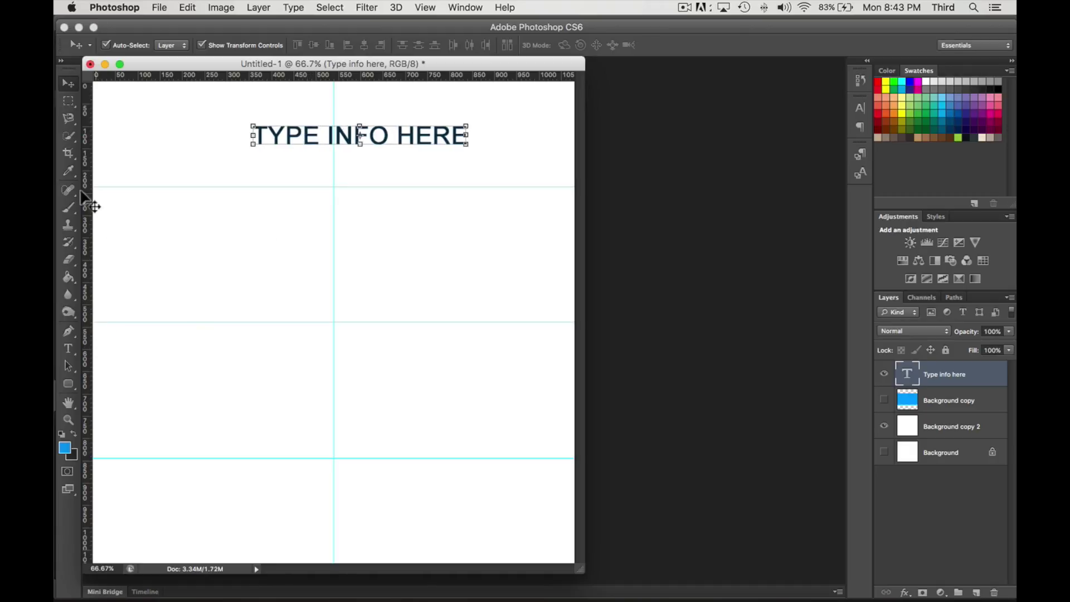
{"action": "left_click", "coordinate": [67, 348]}
Open YouTube-logo-full_color.png in Photoshop
{"action": "key", "text": "F11"}
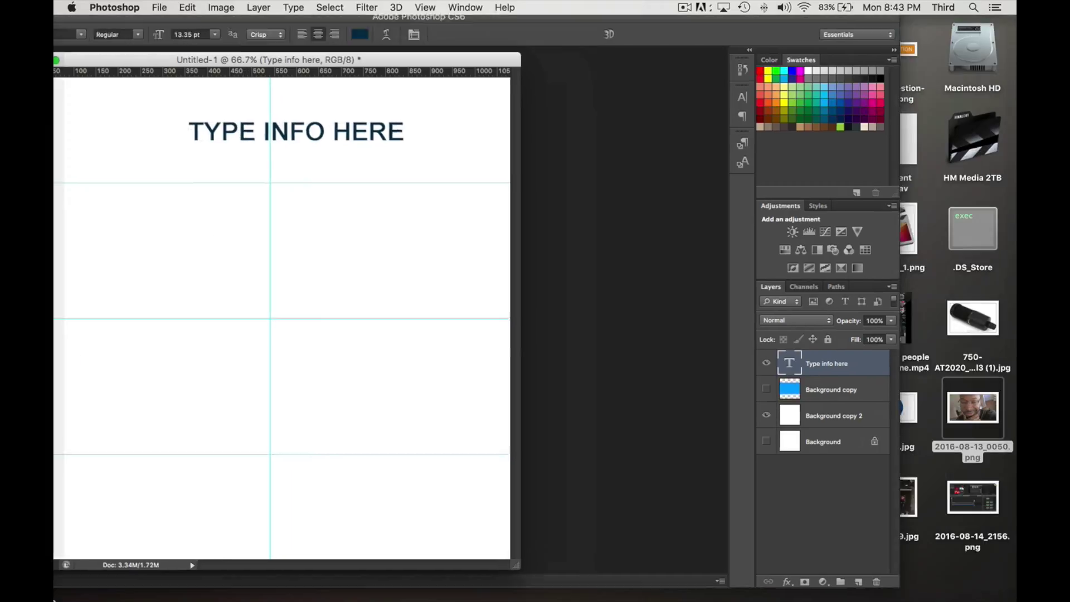
{"action": "left_click_drag", "start_coordinate": [728, 141], "coordinate": [418, 554]}
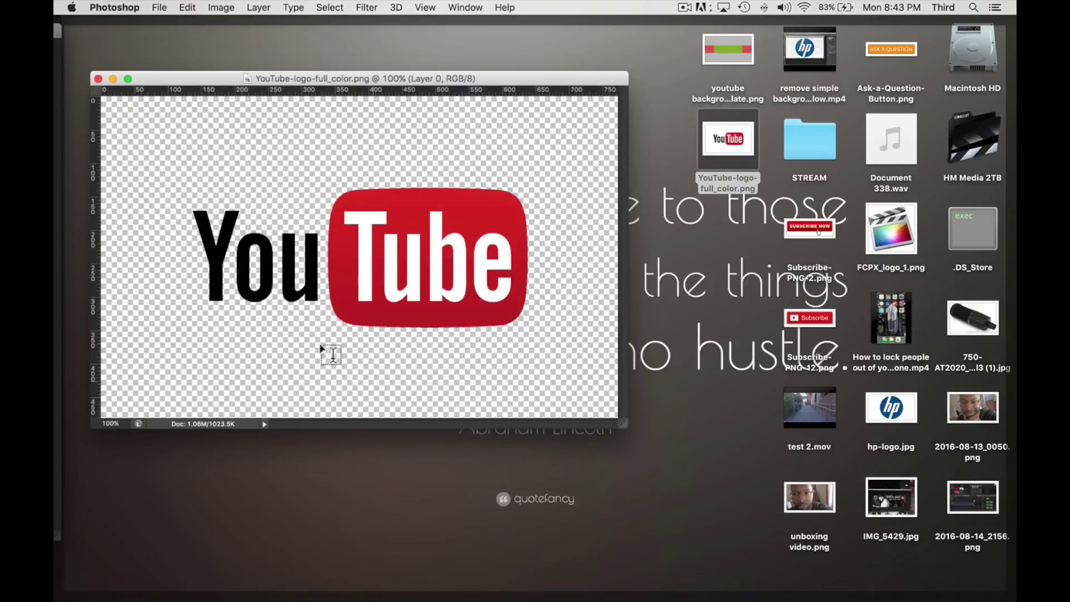
{"action": "left_click", "coordinate": [66, 171]}
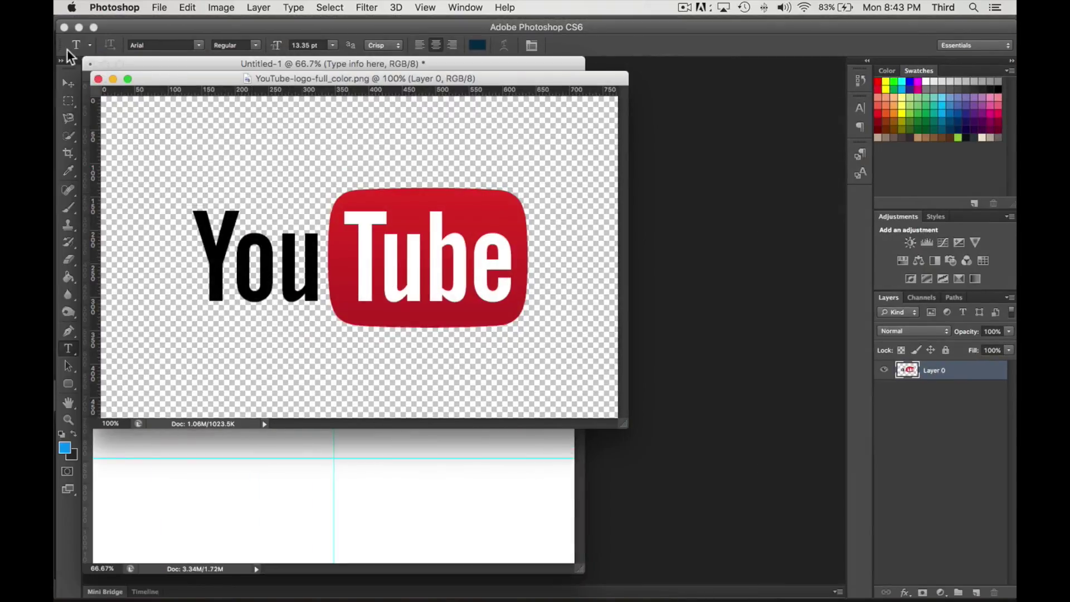
Bring the YouTube logo into Untitled-1, scaled to about 67% near the bottom centre
{"action": "left_click", "coordinate": [66, 84]}
{"action": "left_click_drag", "start_coordinate": [437, 291], "coordinate": [353, 469]}
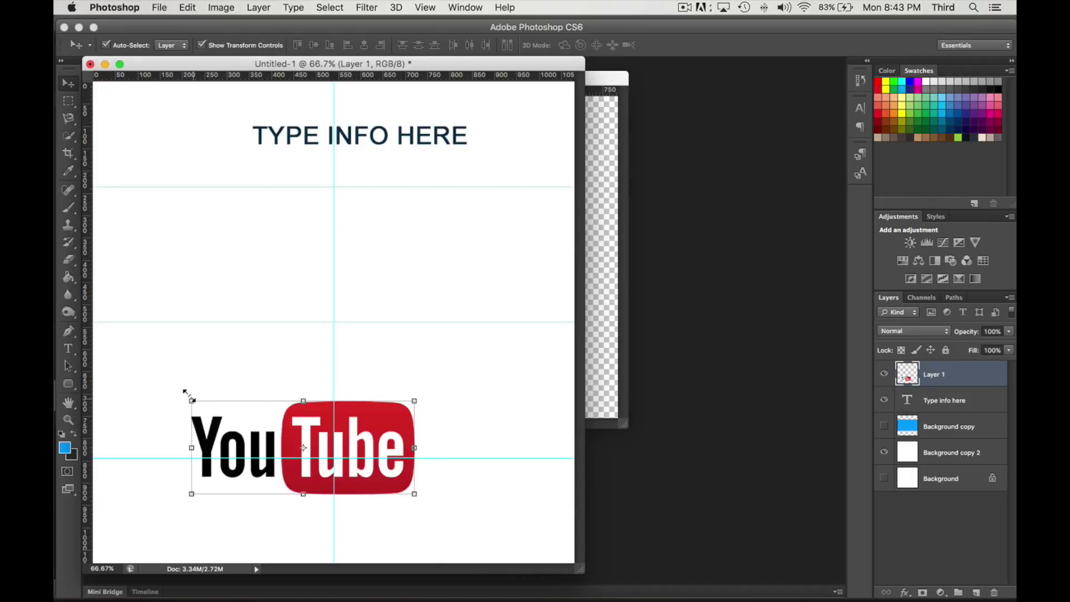
{"action": "left_click_drag", "start_coordinate": [188, 395], "coordinate": [266, 432]}
{"action": "left_click_drag", "start_coordinate": [363, 444], "coordinate": [357, 488]}
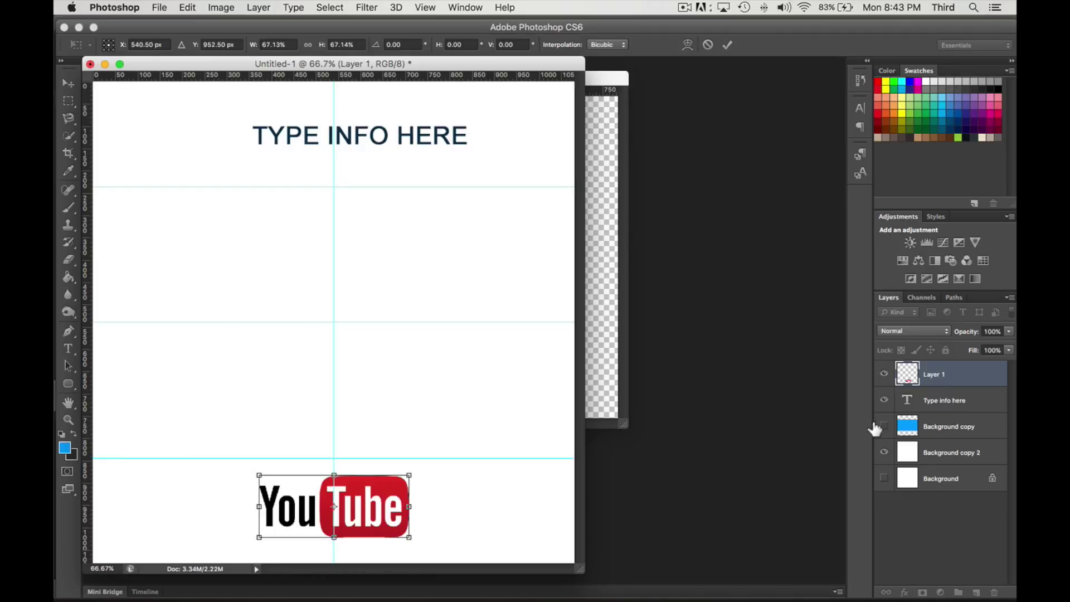
Commit the YouTube logo's resize at bottom centre, then briefly show and re-hide the blue Background copy band
{"action": "key", "text": "Return"}
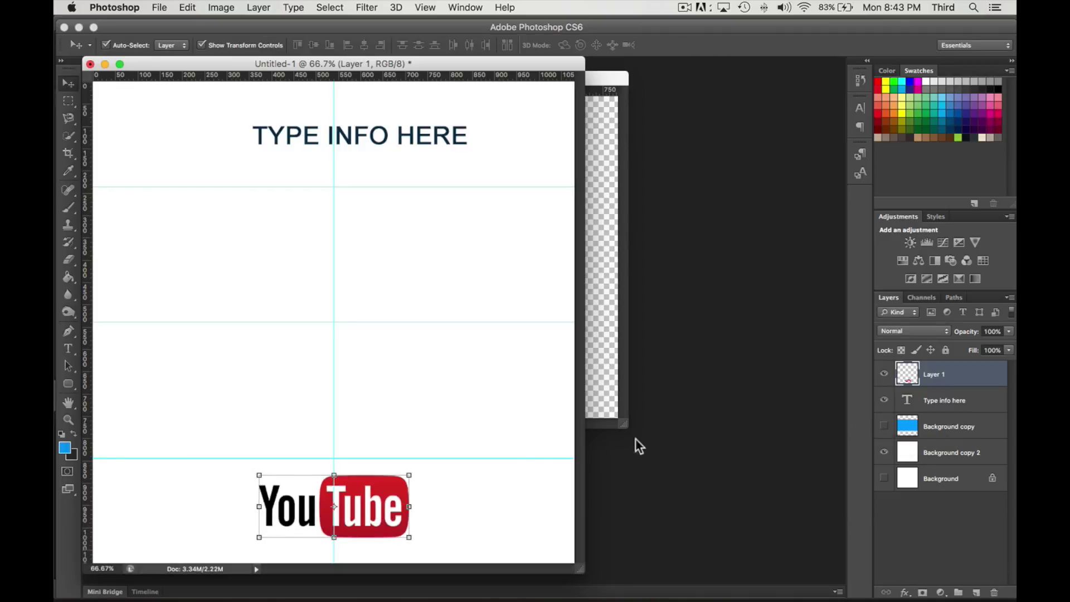
{"action": "left_click", "coordinate": [472, 474]}
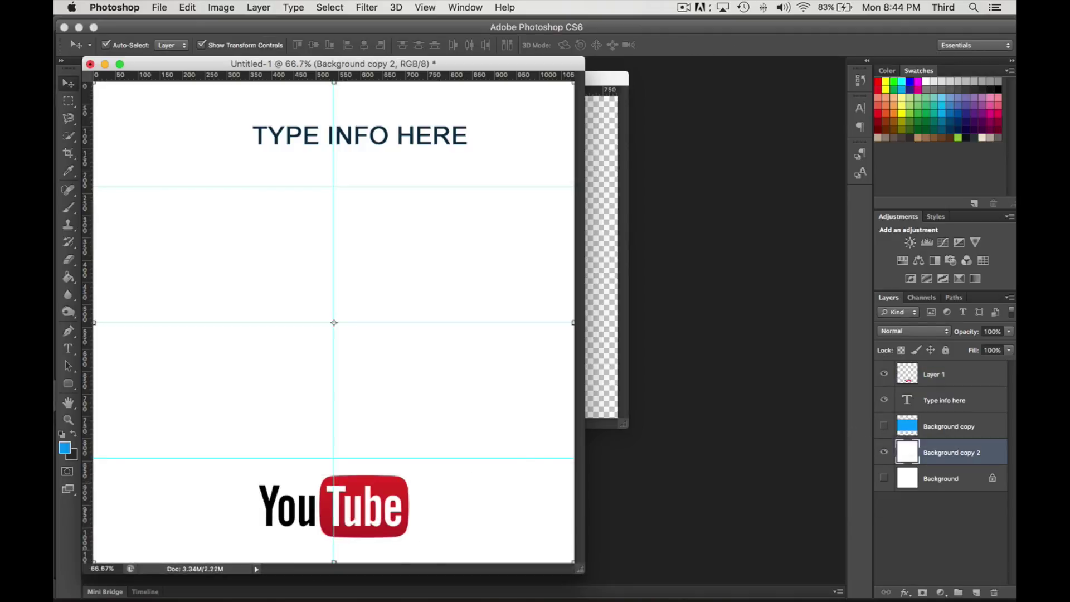
{"action": "left_click", "coordinate": [884, 427]}
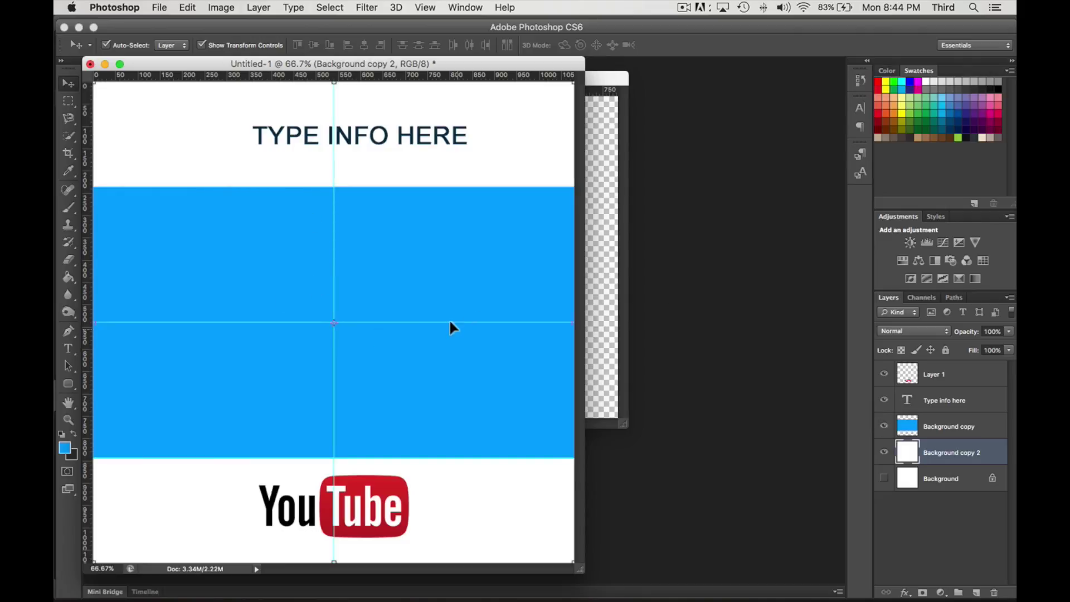
{"action": "left_click", "coordinate": [884, 426]}
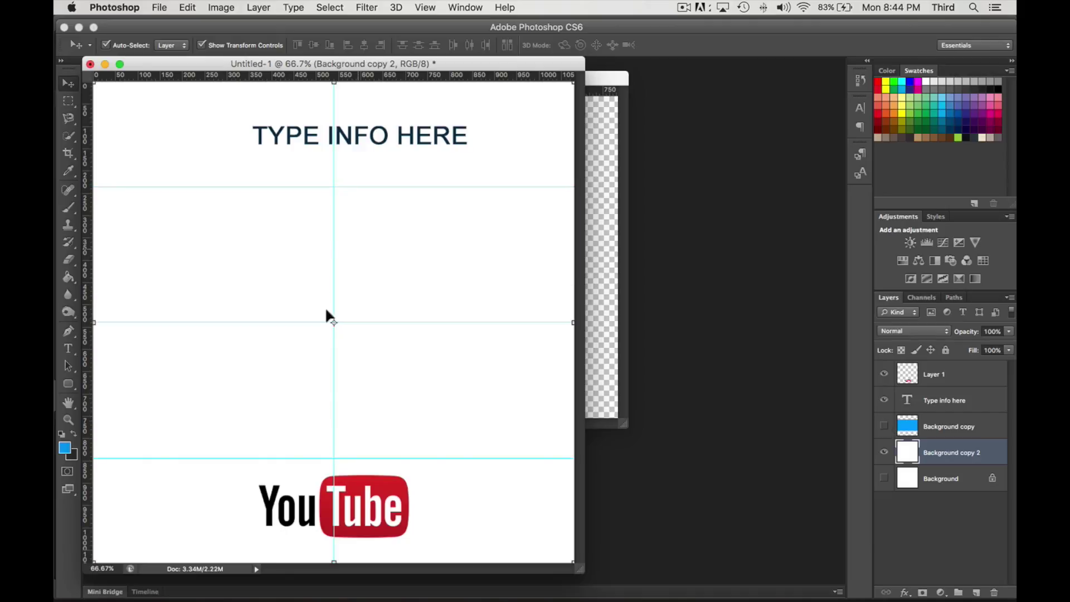
Export the design through Save for Web as the JPEG 'ig promo test frame' on the Desktop
{"action": "left_click", "coordinate": [159, 8]}
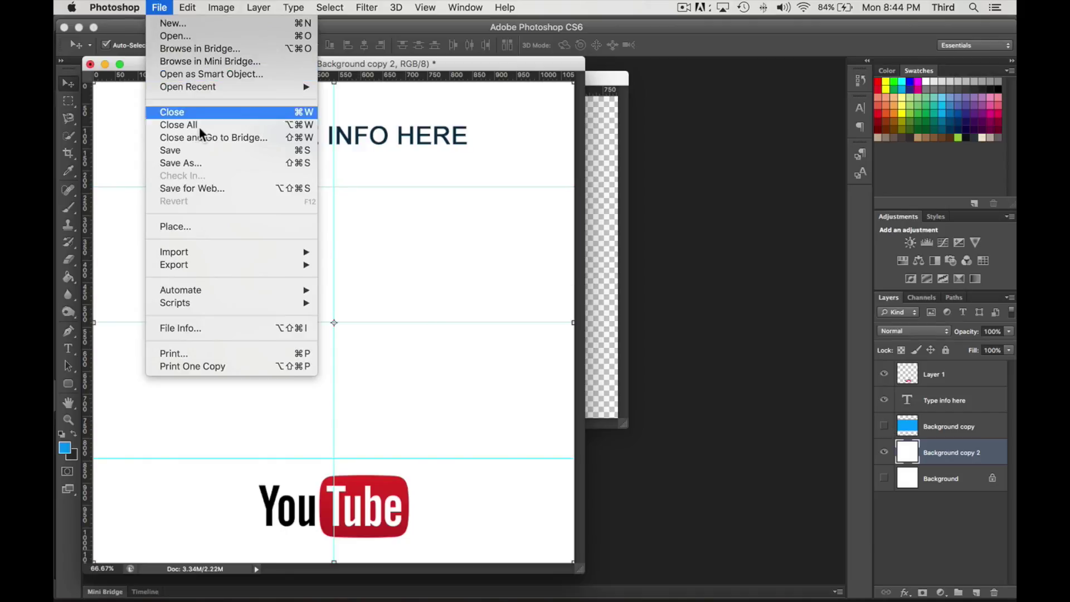
{"action": "left_click", "coordinate": [199, 189]}
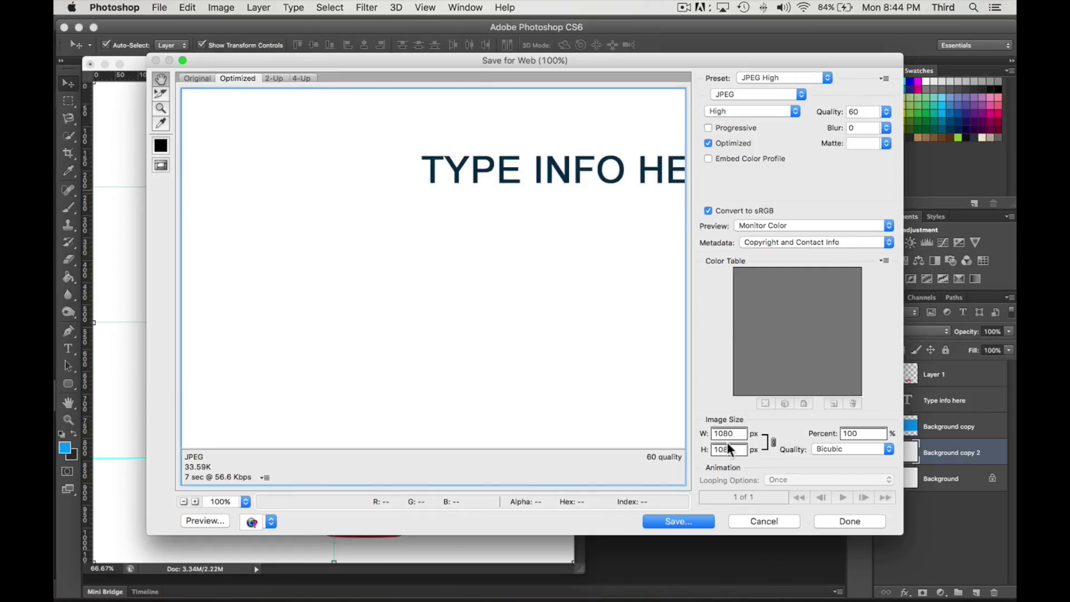
{"action": "left_click", "coordinate": [678, 519]}
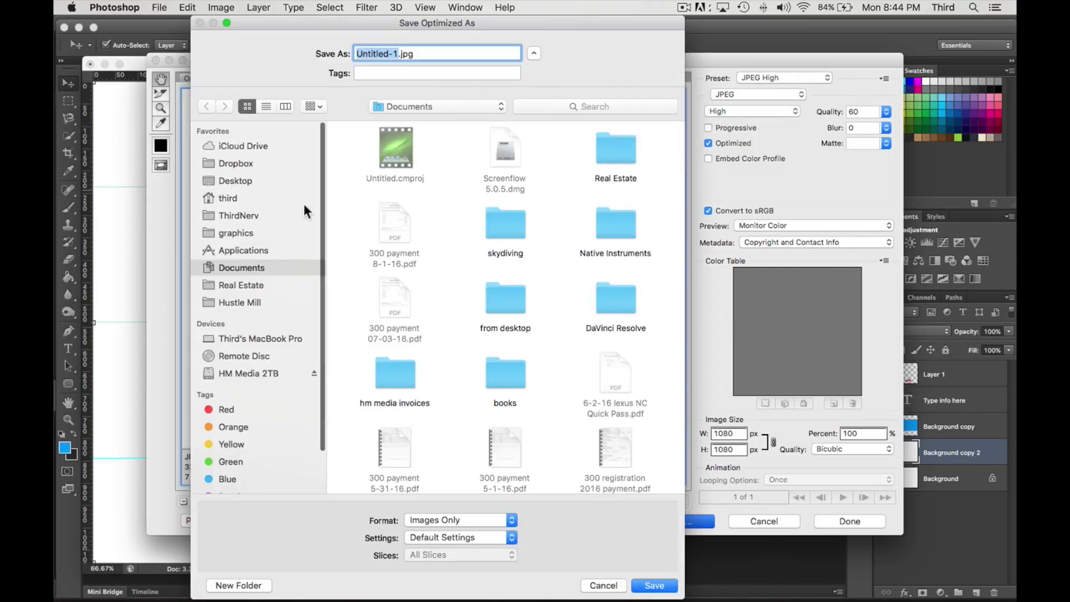
{"action": "left_click", "coordinate": [234, 183]}
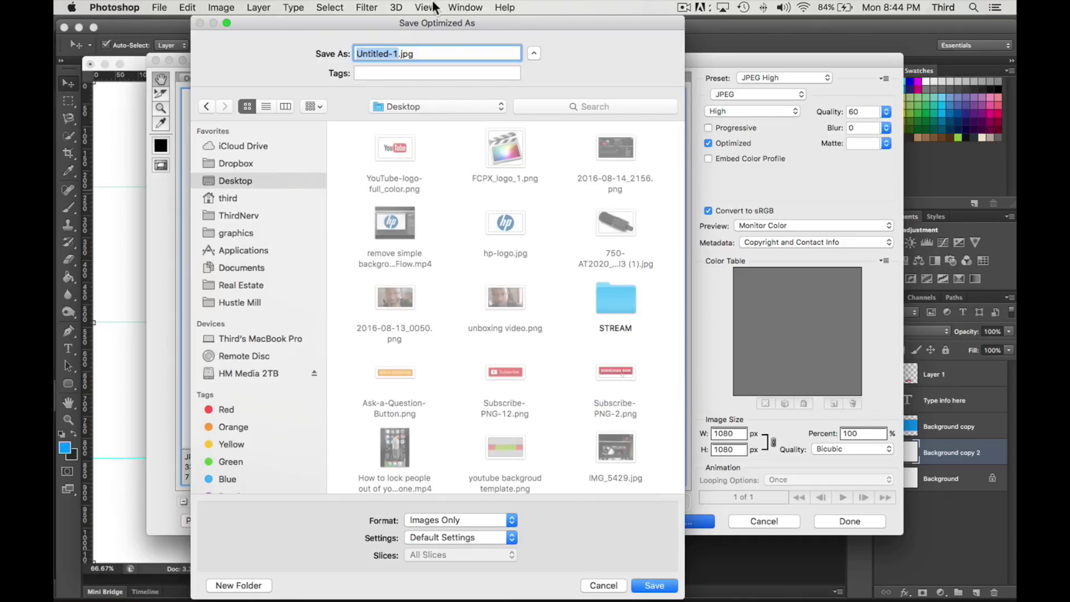
{"action": "type", "text": "ig "}
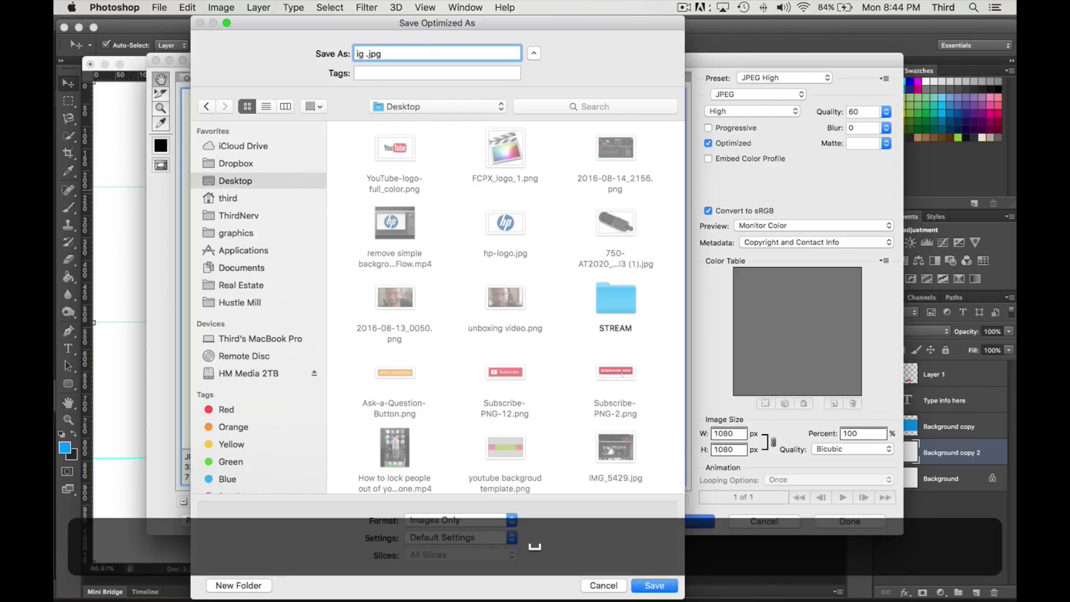
{"action": "type", "text": "promo test"}
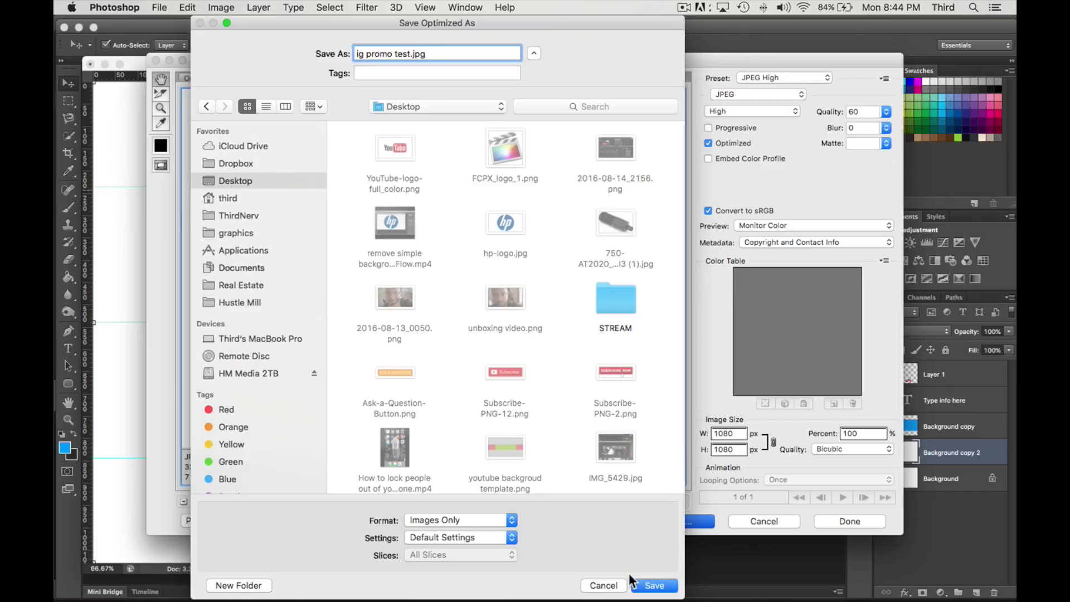
{"action": "type", "text": " frame"}
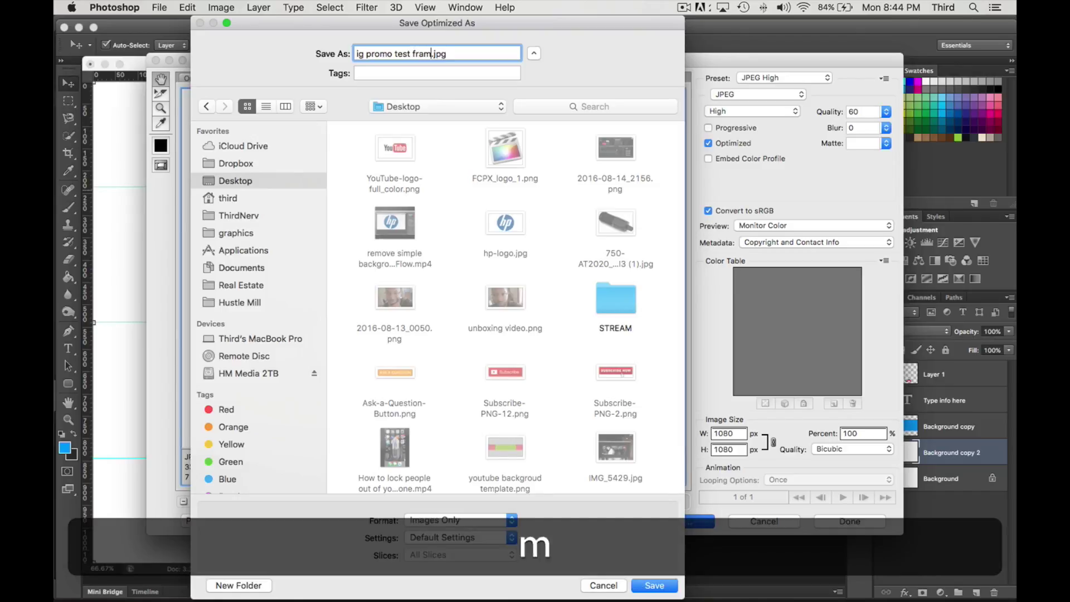
{"action": "left_click", "coordinate": [655, 586]}
Switch from Photoshop to Final Cut Pro's ig promo test project
{"action": "key", "text": "F11"}
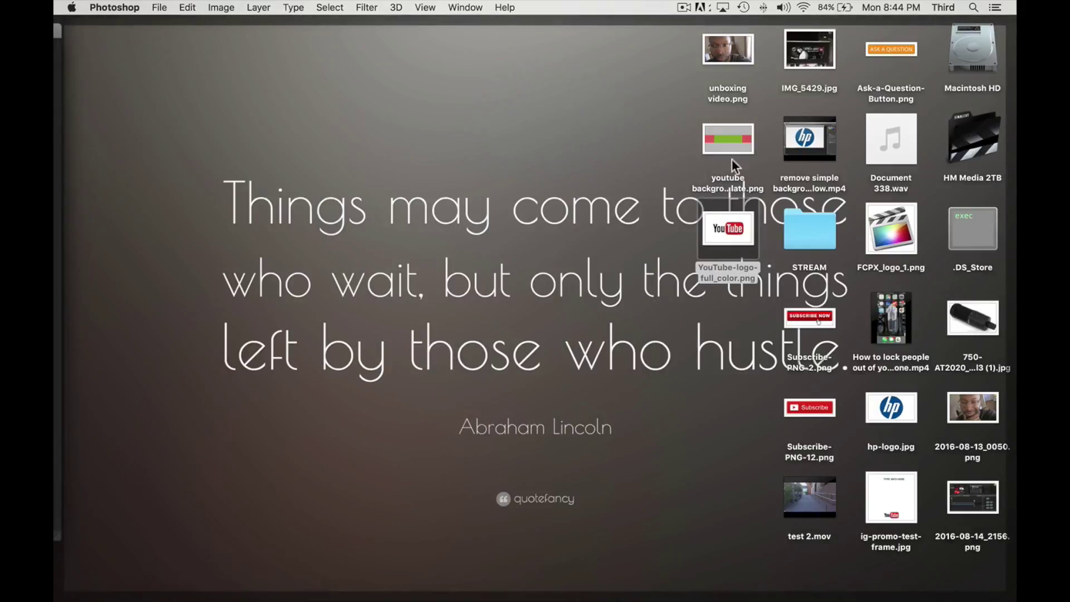
{"action": "left_click", "coordinate": [58, 271]}
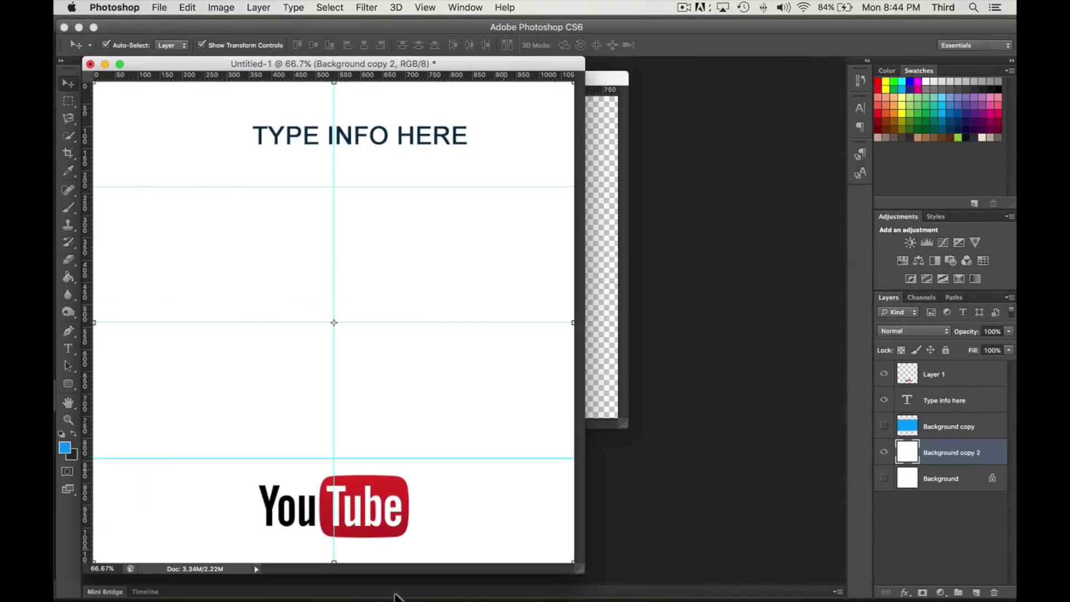
{"action": "mouse_move", "coordinate": [361, 599]}
{"action": "left_click", "coordinate": [421, 557]}
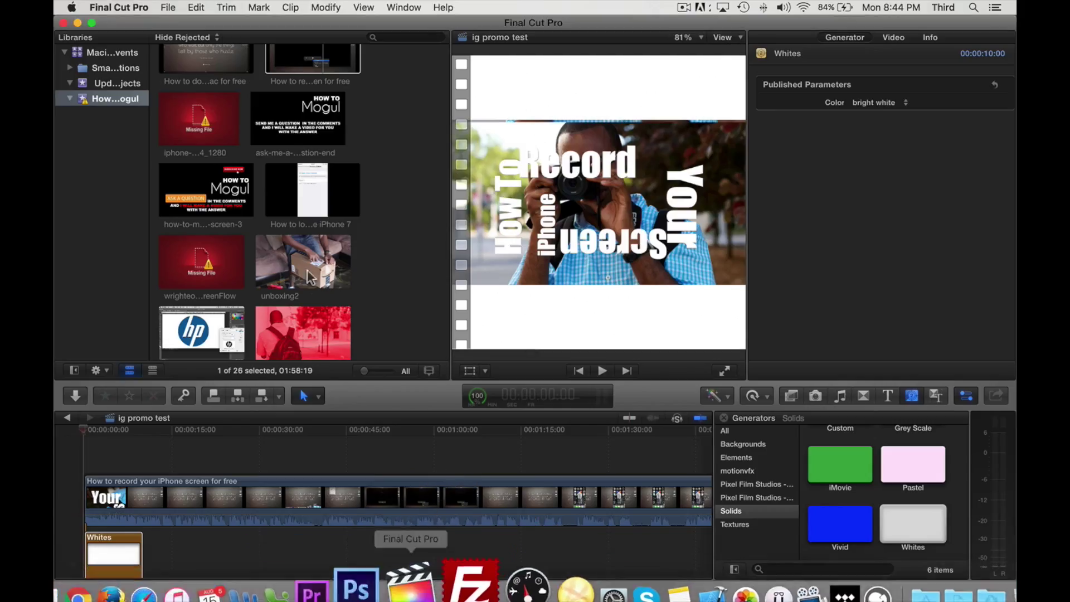
Import ig-promo-test-frame.jpg from the Desktop into the event via Import Media
{"action": "right_click", "coordinate": [390, 223]}
{"action": "left_click", "coordinate": [400, 229]}
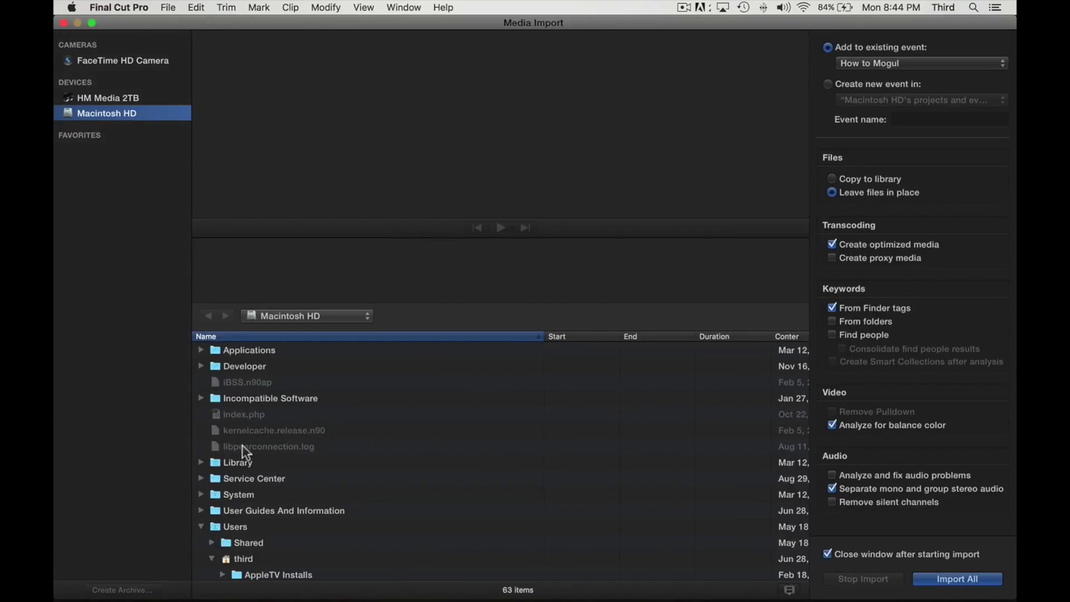
{"action": "scroll", "coordinate": [249, 437], "scroll_direction": "down", "scroll_amount": 10}
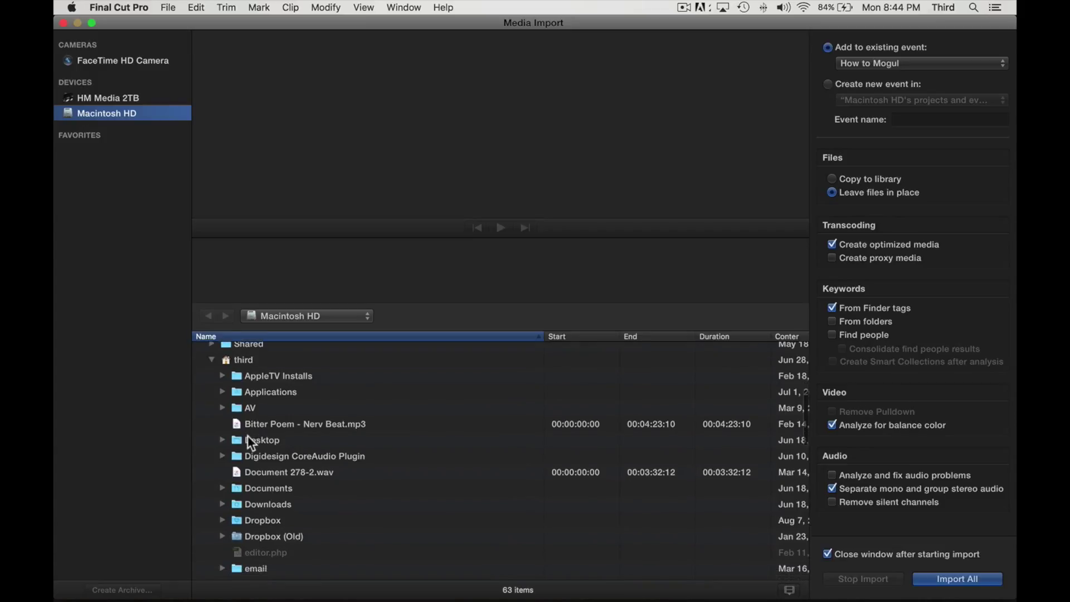
{"action": "scroll", "coordinate": [249, 442], "scroll_direction": "down", "scroll_amount": 5}
{"action": "scroll", "coordinate": [249, 441], "scroll_direction": "up", "scroll_amount": 3}
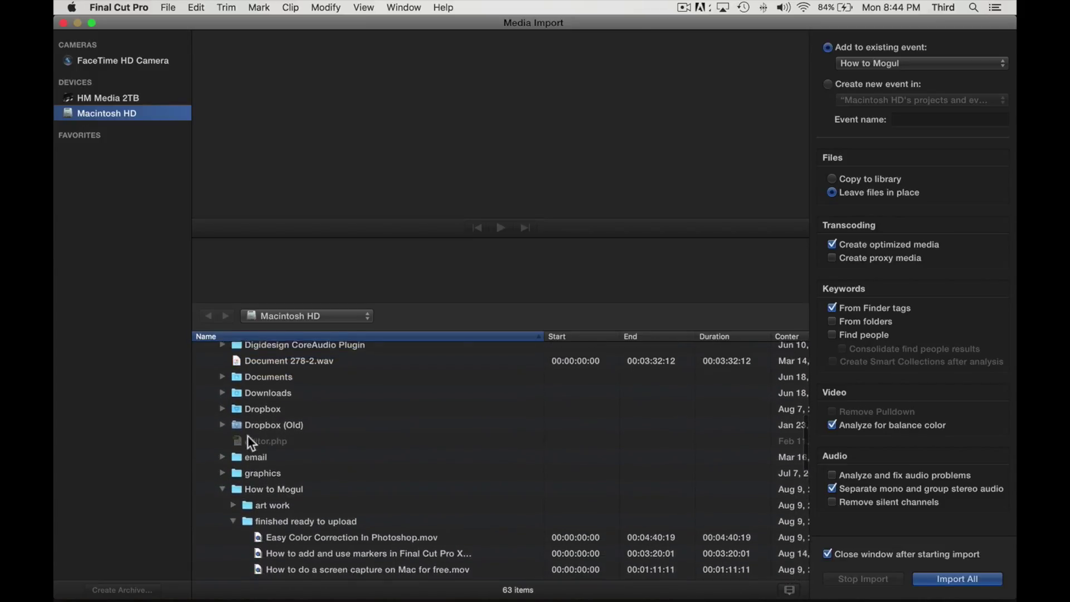
{"action": "scroll", "coordinate": [251, 444], "scroll_direction": "up", "scroll_amount": 1}
{"action": "left_click", "coordinate": [223, 371]}
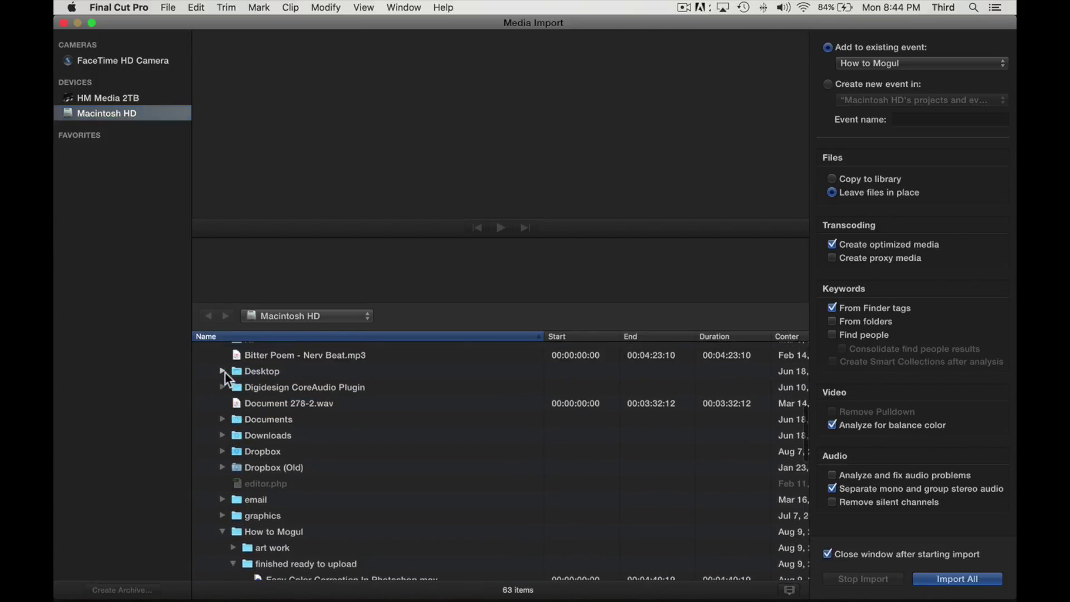
{"action": "scroll", "coordinate": [291, 399], "scroll_direction": "down", "scroll_amount": 5}
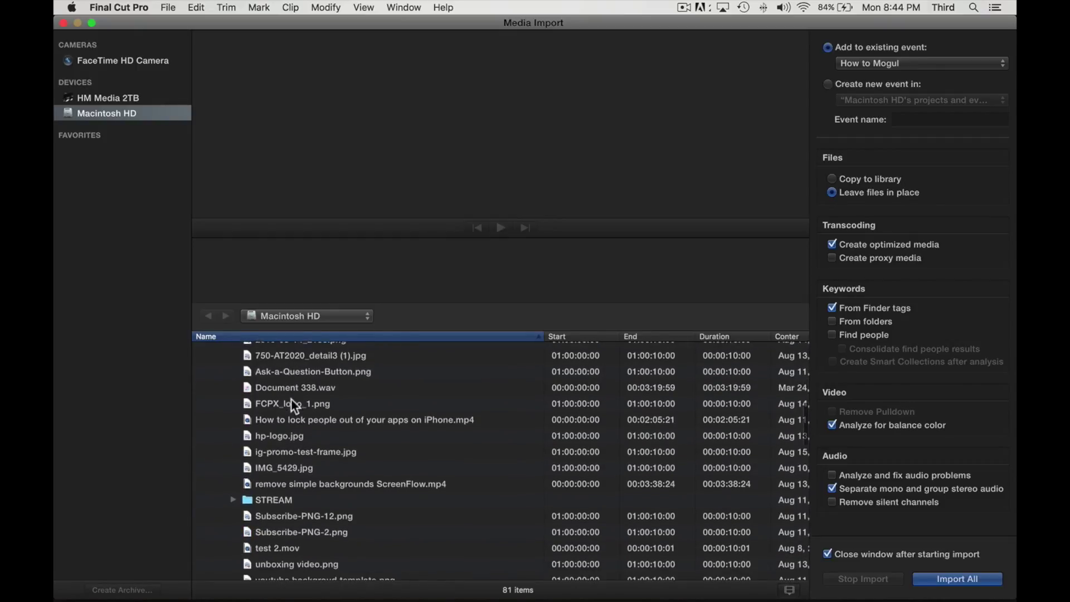
{"action": "left_click", "coordinate": [301, 438]}
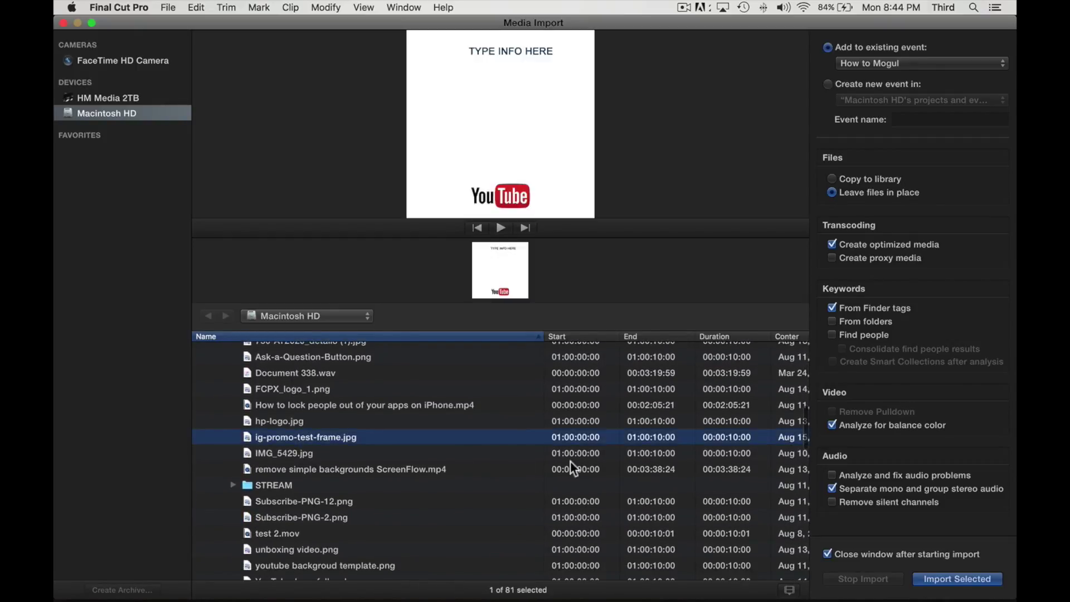
{"action": "left_click", "coordinate": [958, 579]}
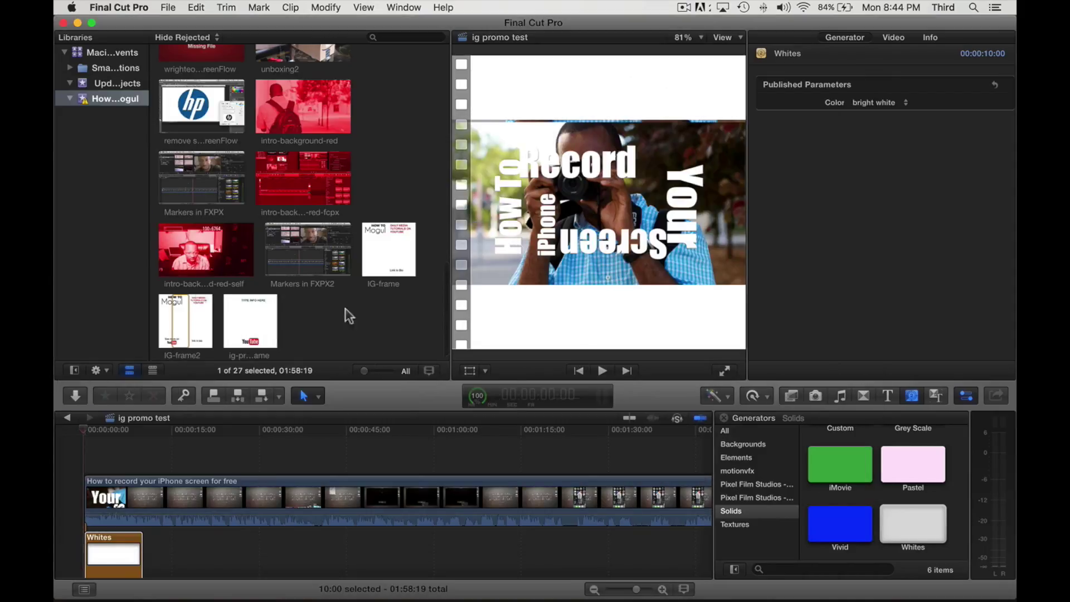
Replace the Whites clip with ig-promo-test-frame at the project start and move the playhead to its end
{"action": "left_click", "coordinate": [253, 325]}
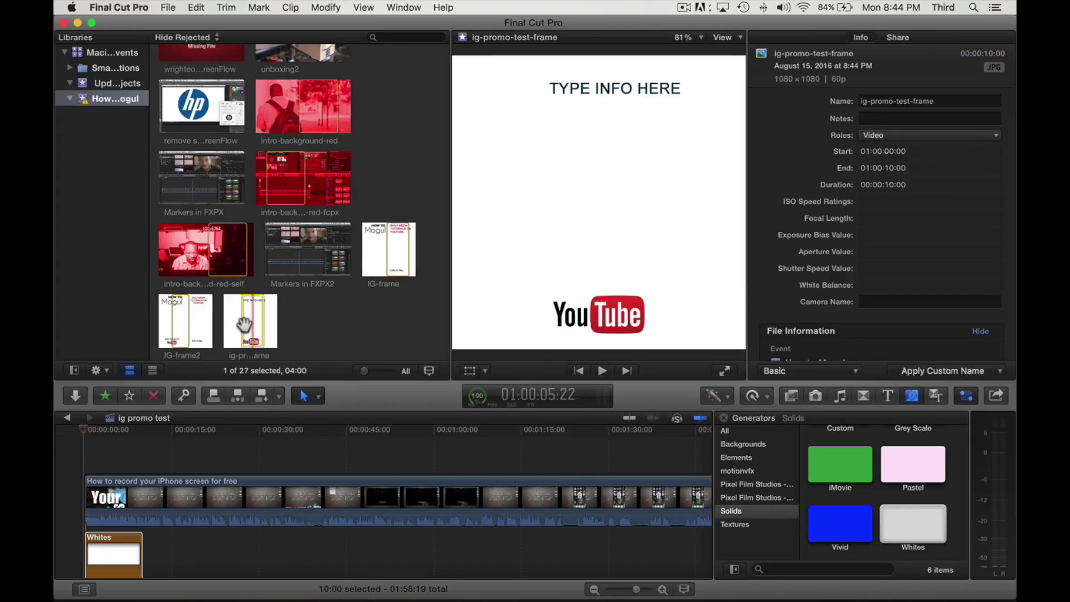
{"action": "left_click_drag", "start_coordinate": [245, 325], "coordinate": [158, 549]}
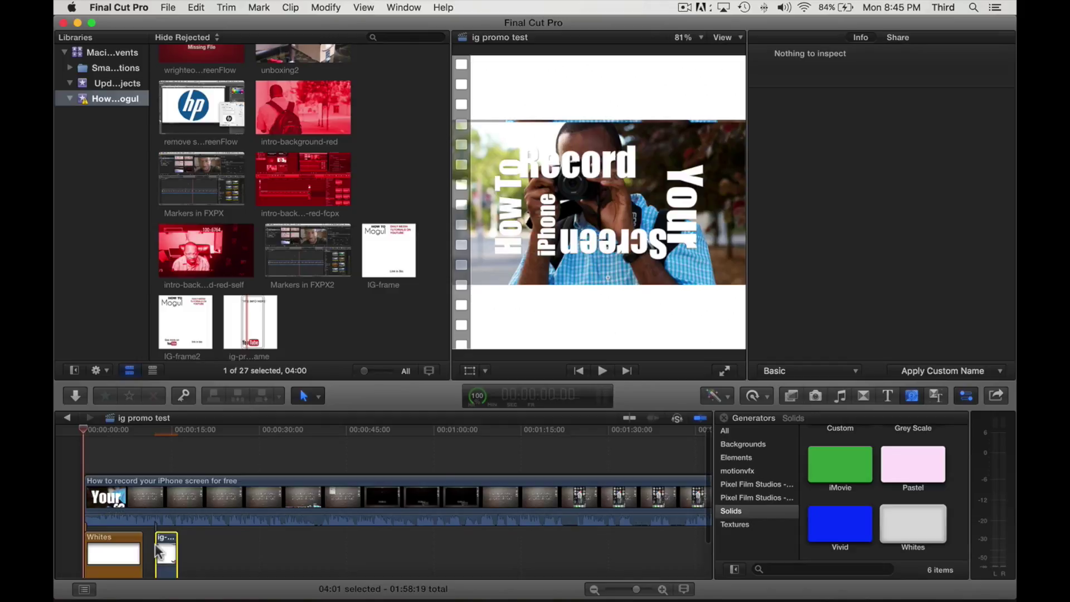
{"action": "left_click", "coordinate": [117, 552]}
{"action": "key", "text": "BackSpace"}
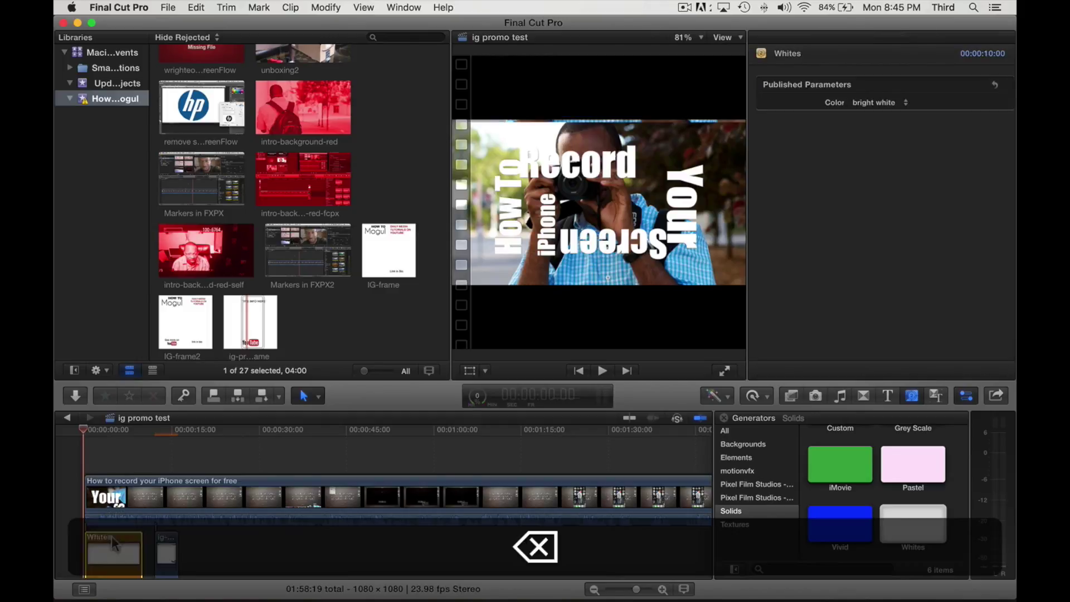
{"action": "left_click_drag", "start_coordinate": [165, 543], "coordinate": [430, 558]}
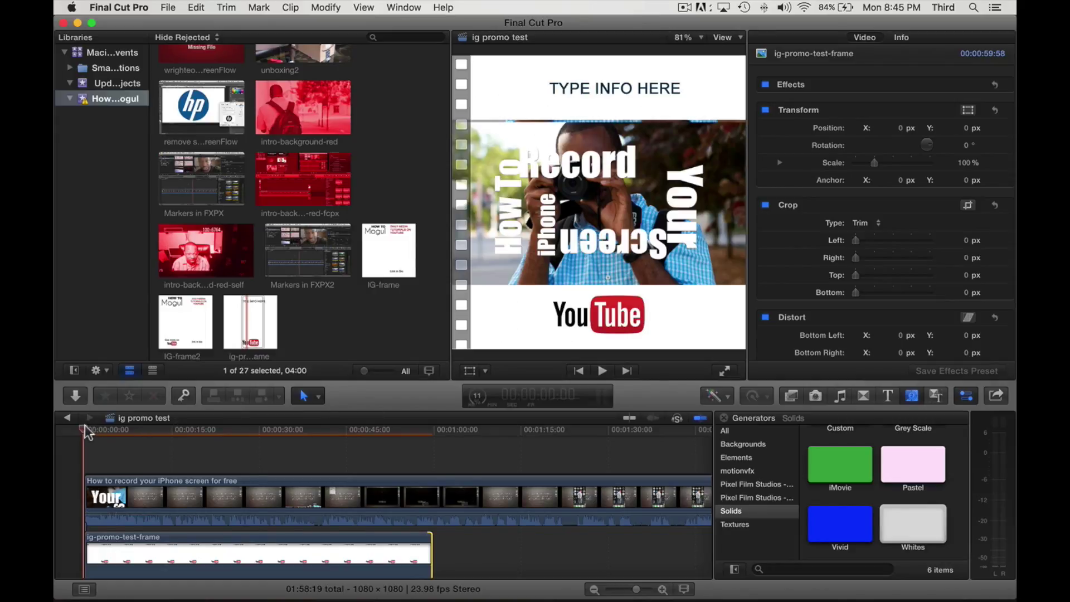
{"action": "left_click_drag", "start_coordinate": [85, 432], "coordinate": [431, 461]}
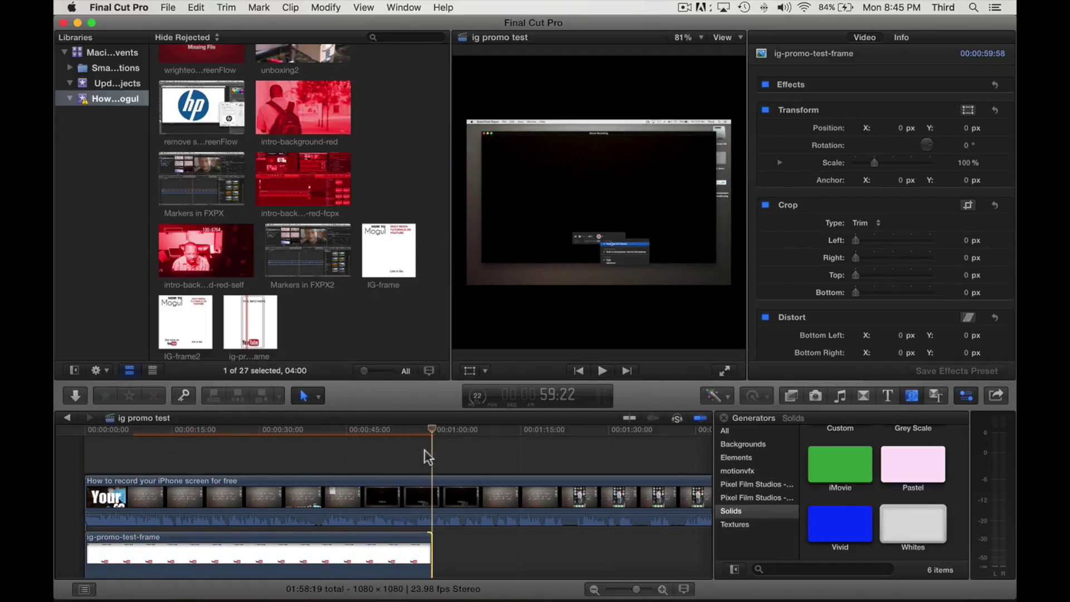
Blade the main video at the playhead and delete the part beyond the frame overlay
{"action": "key", "text": "b"}
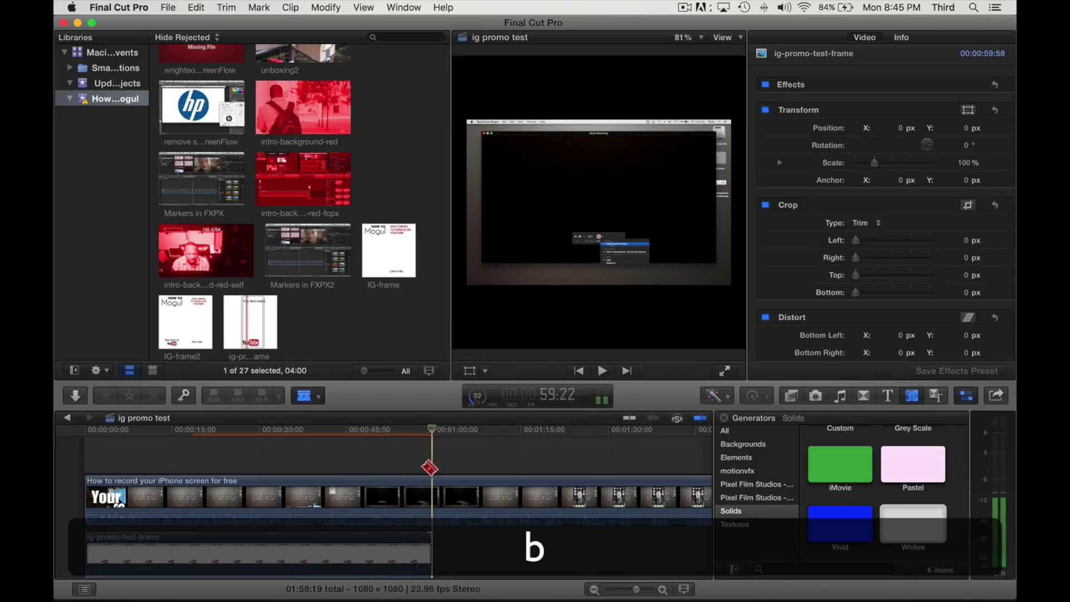
{"action": "left_click", "coordinate": [430, 477]}
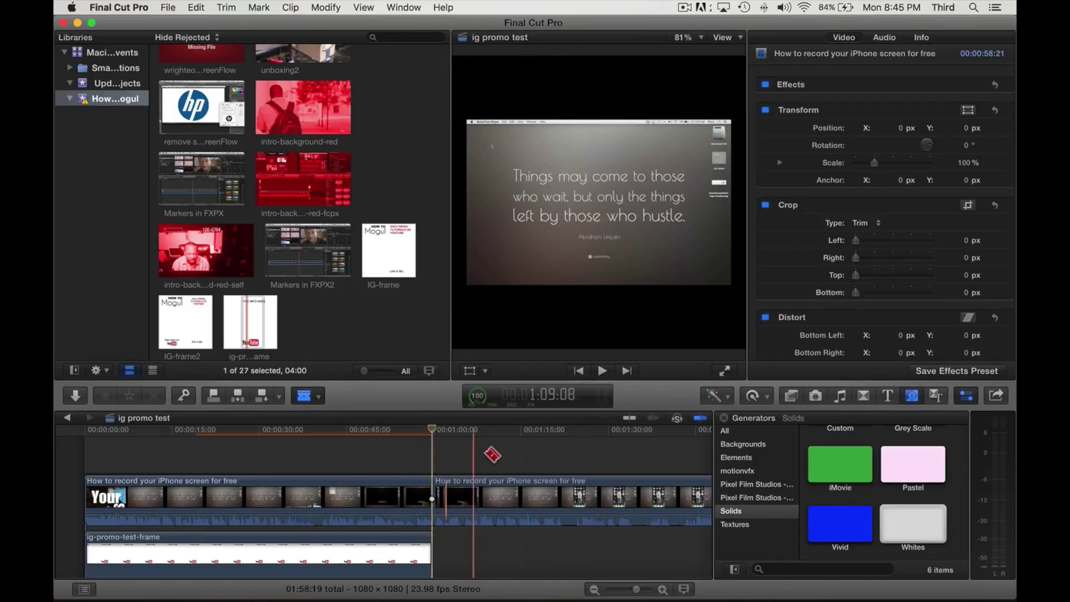
{"action": "key", "text": "a"}
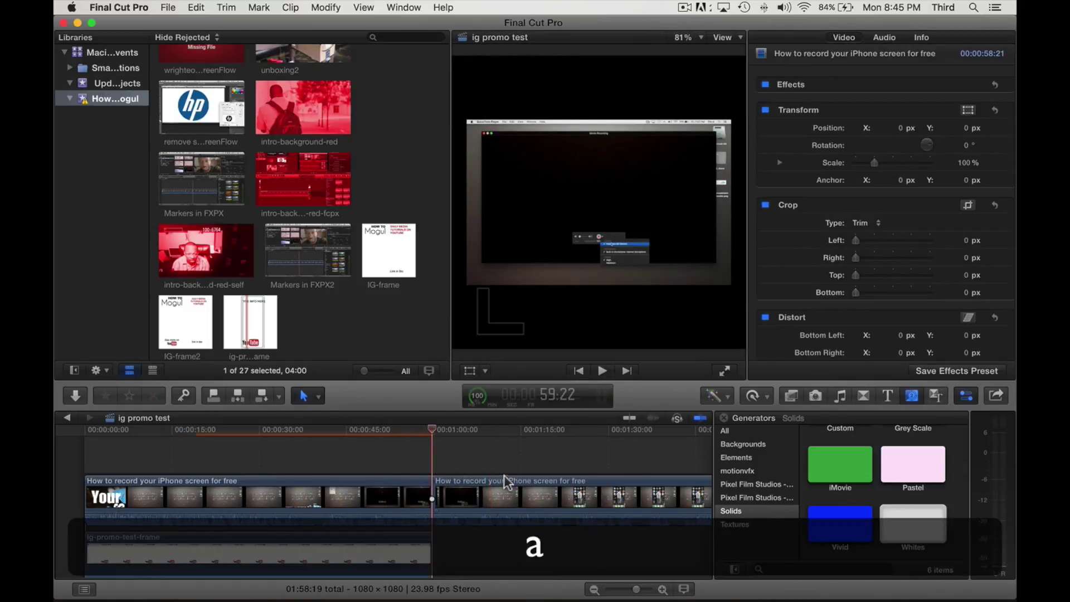
{"action": "left_click", "coordinate": [501, 478]}
{"action": "key", "text": "BackSpace"}
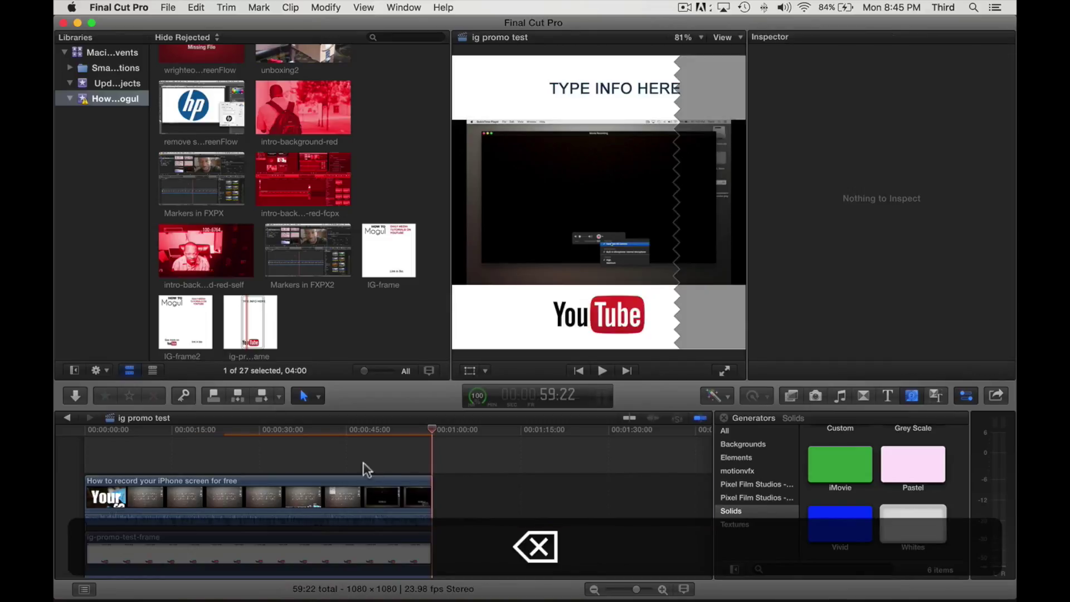
Play the project from its middle to preview the overlay, then stop
{"action": "left_click", "coordinate": [289, 426]}
{"action": "key", "text": "space"}
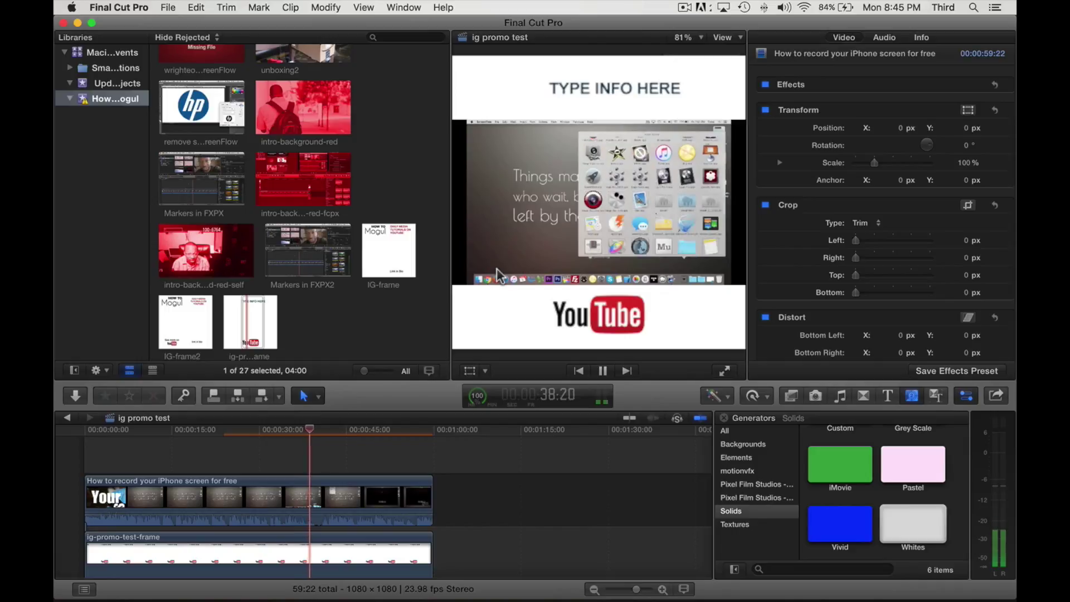
{"action": "key", "text": "space"}
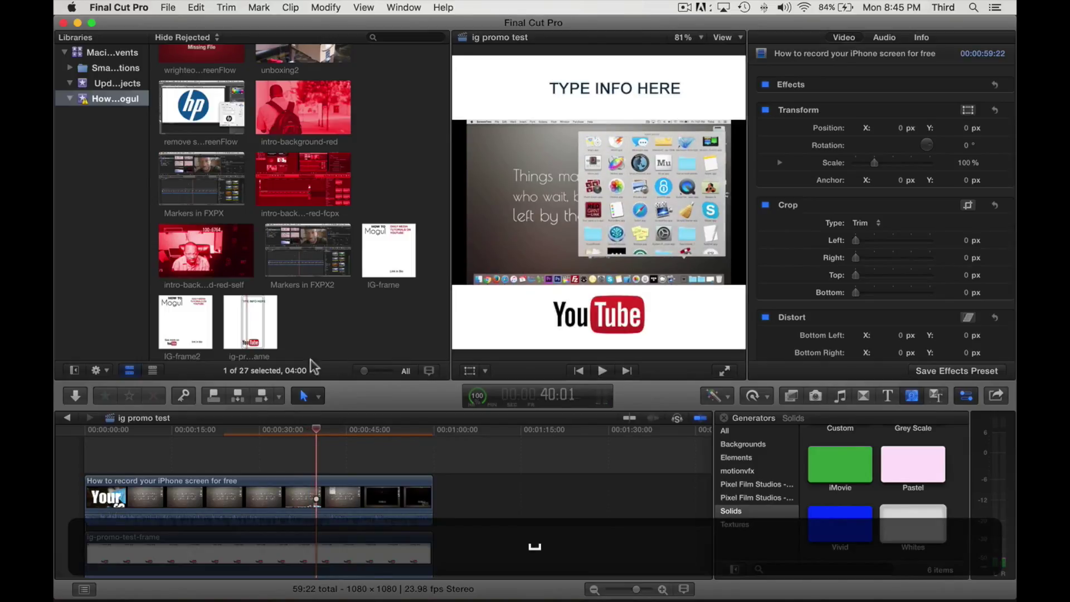
Choose File > Share > h264 bounce to export the ig promo test project
{"action": "left_click", "coordinate": [167, 8]}
{"action": "mouse_move", "coordinate": [227, 142]}
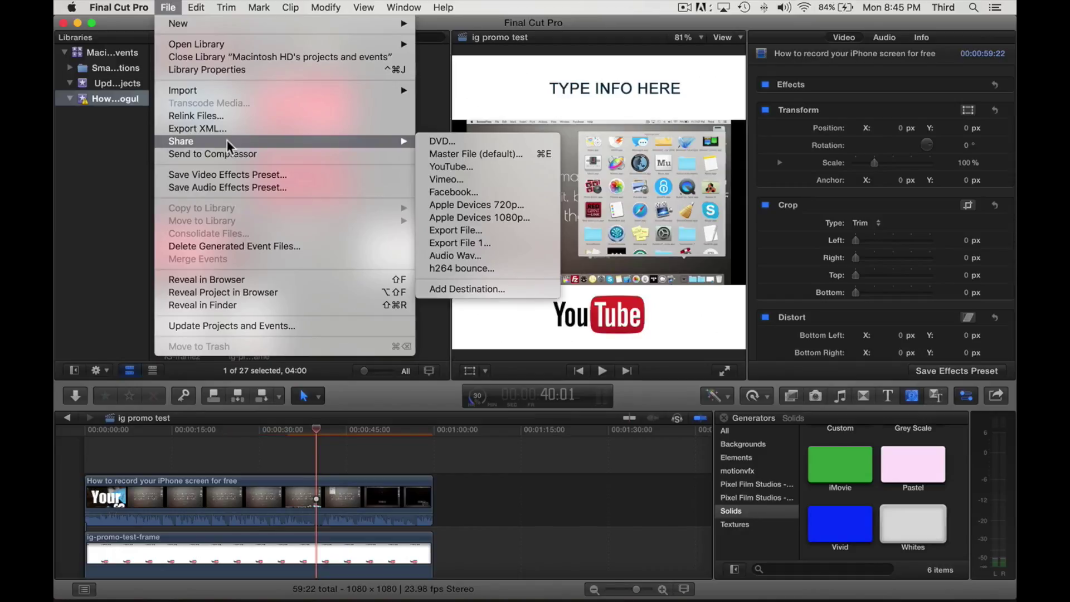
{"action": "left_click", "coordinate": [486, 269]}
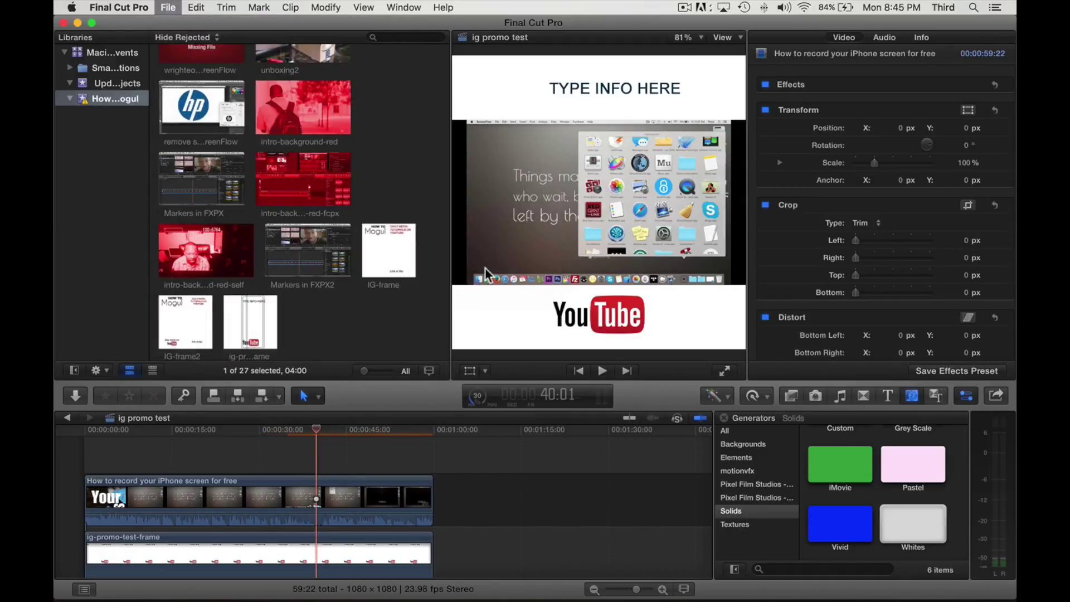